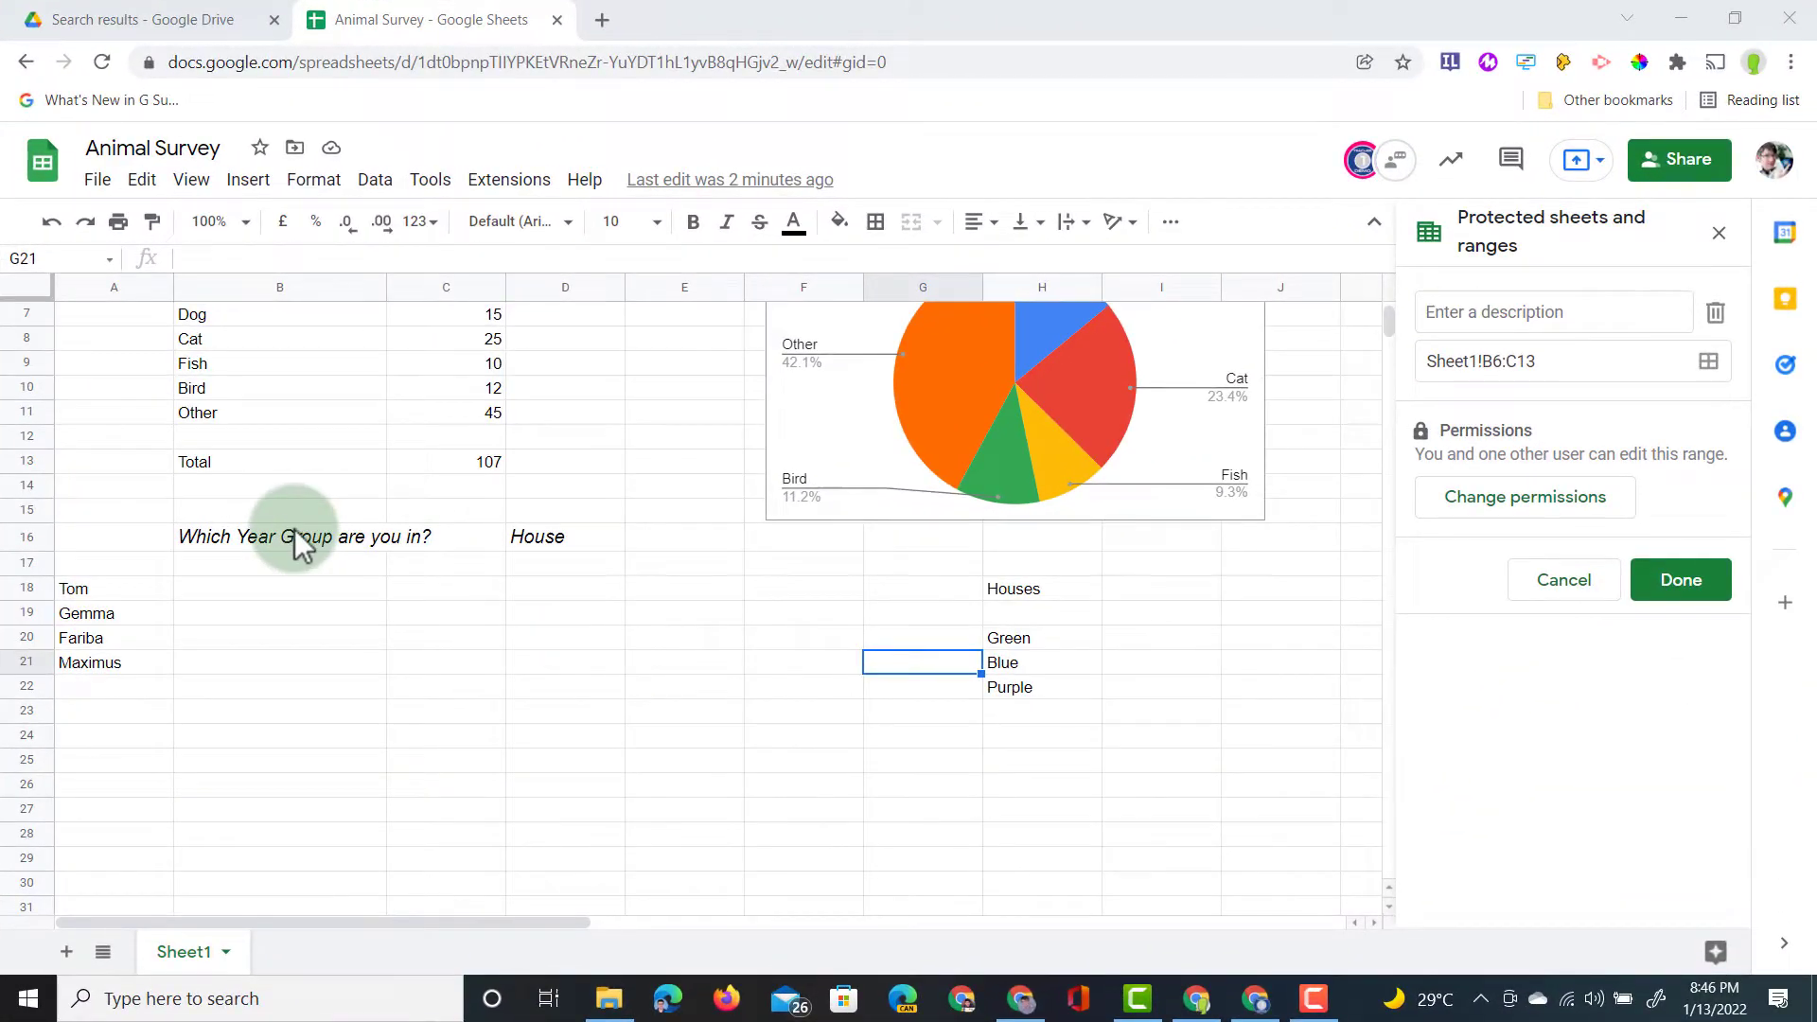
Step: Select the year group answer cells B18:B21 and open Data validation for them
left_click(293, 537)
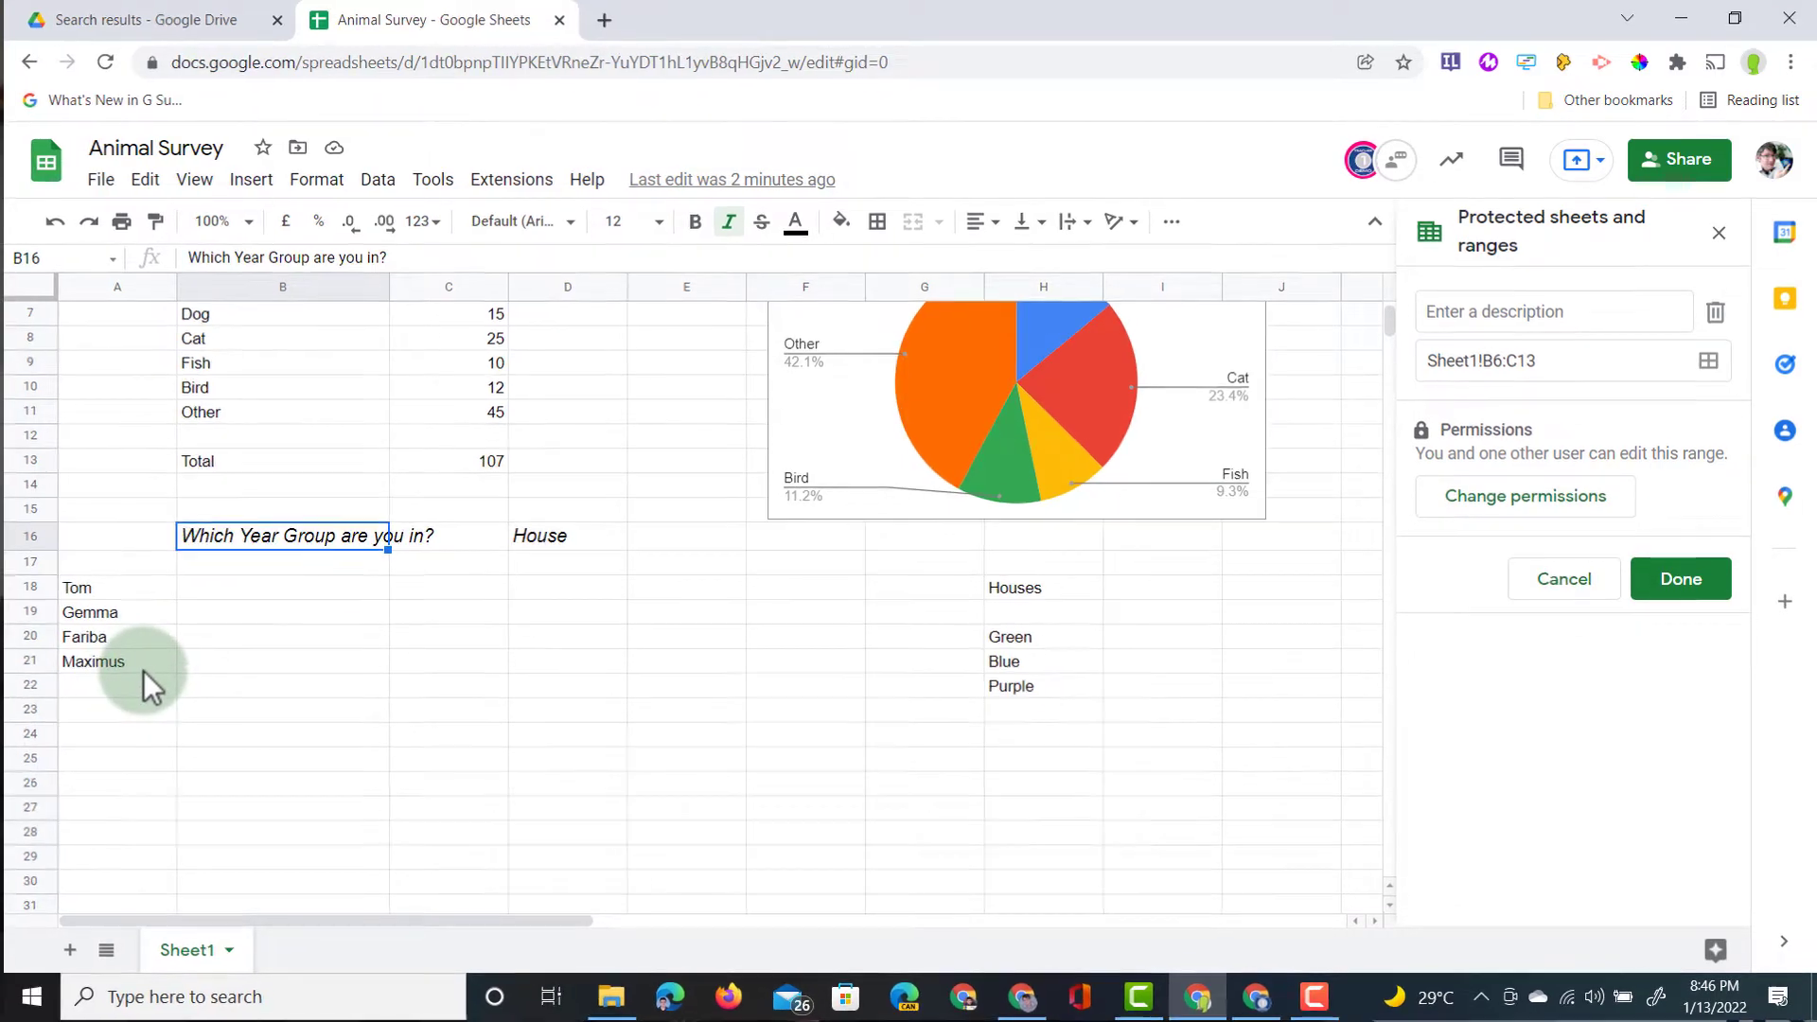
left_click(309, 593)
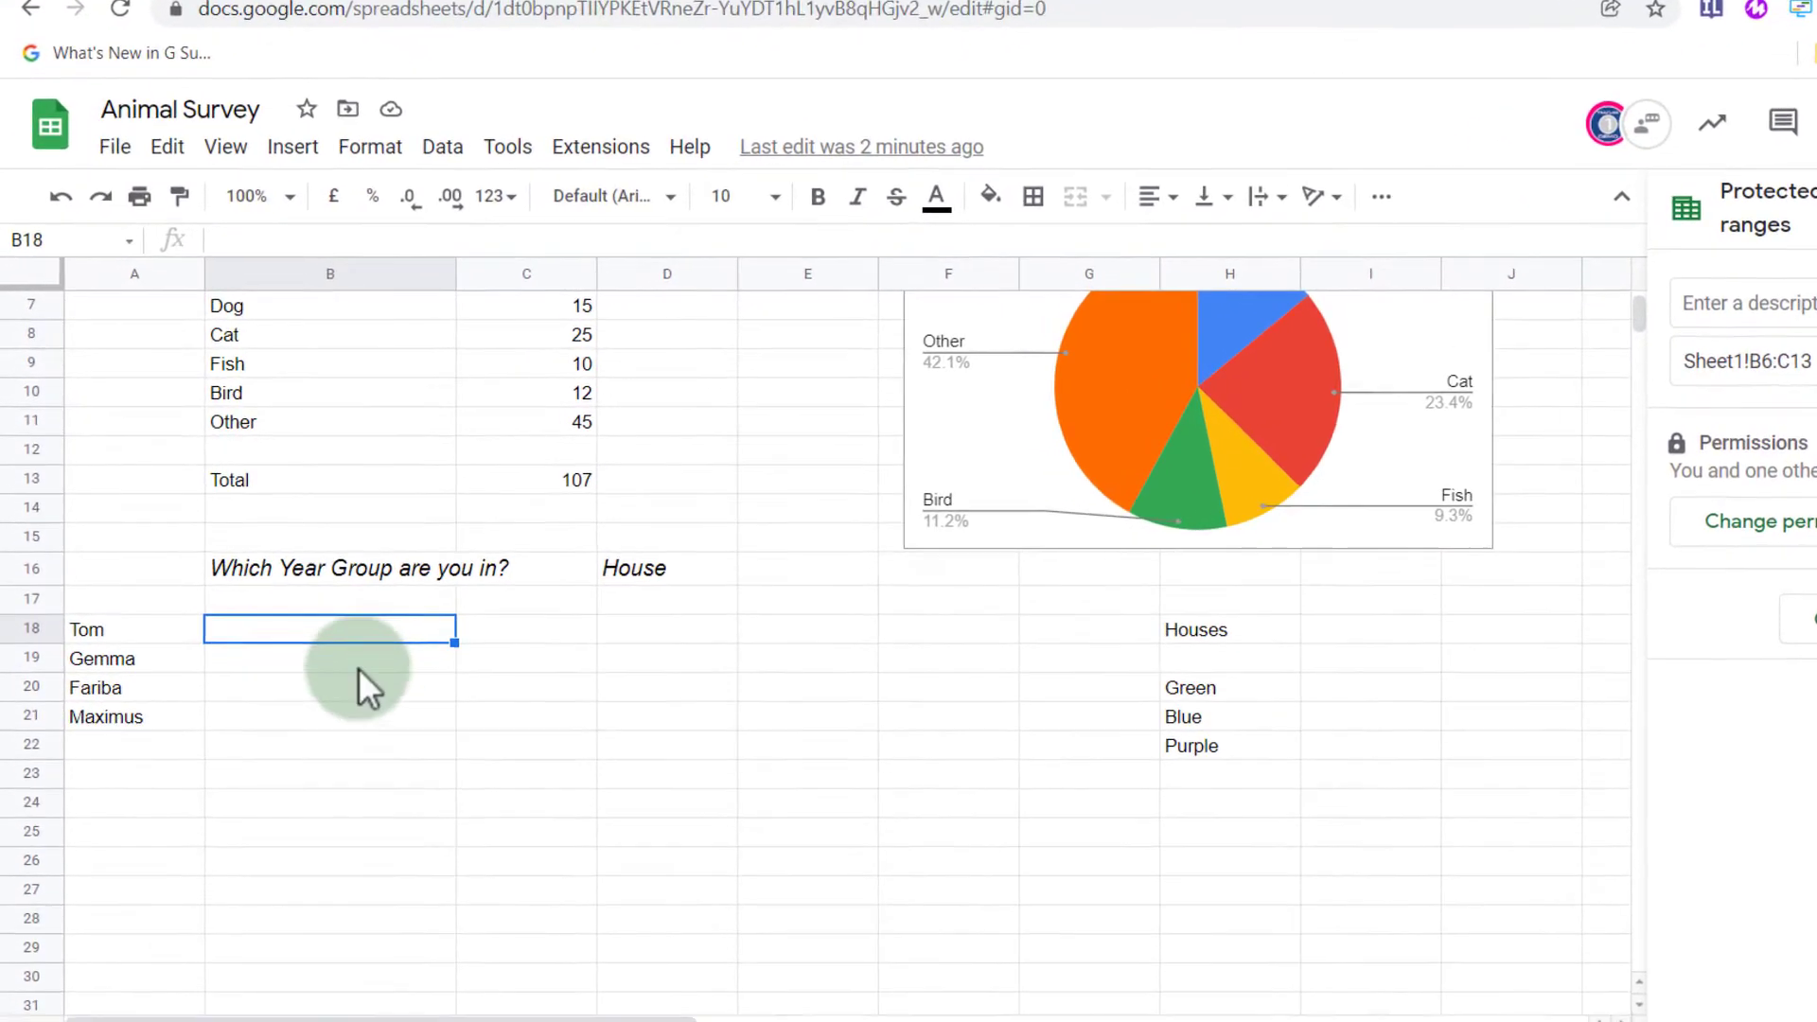
left_click(411, 761, "shift")
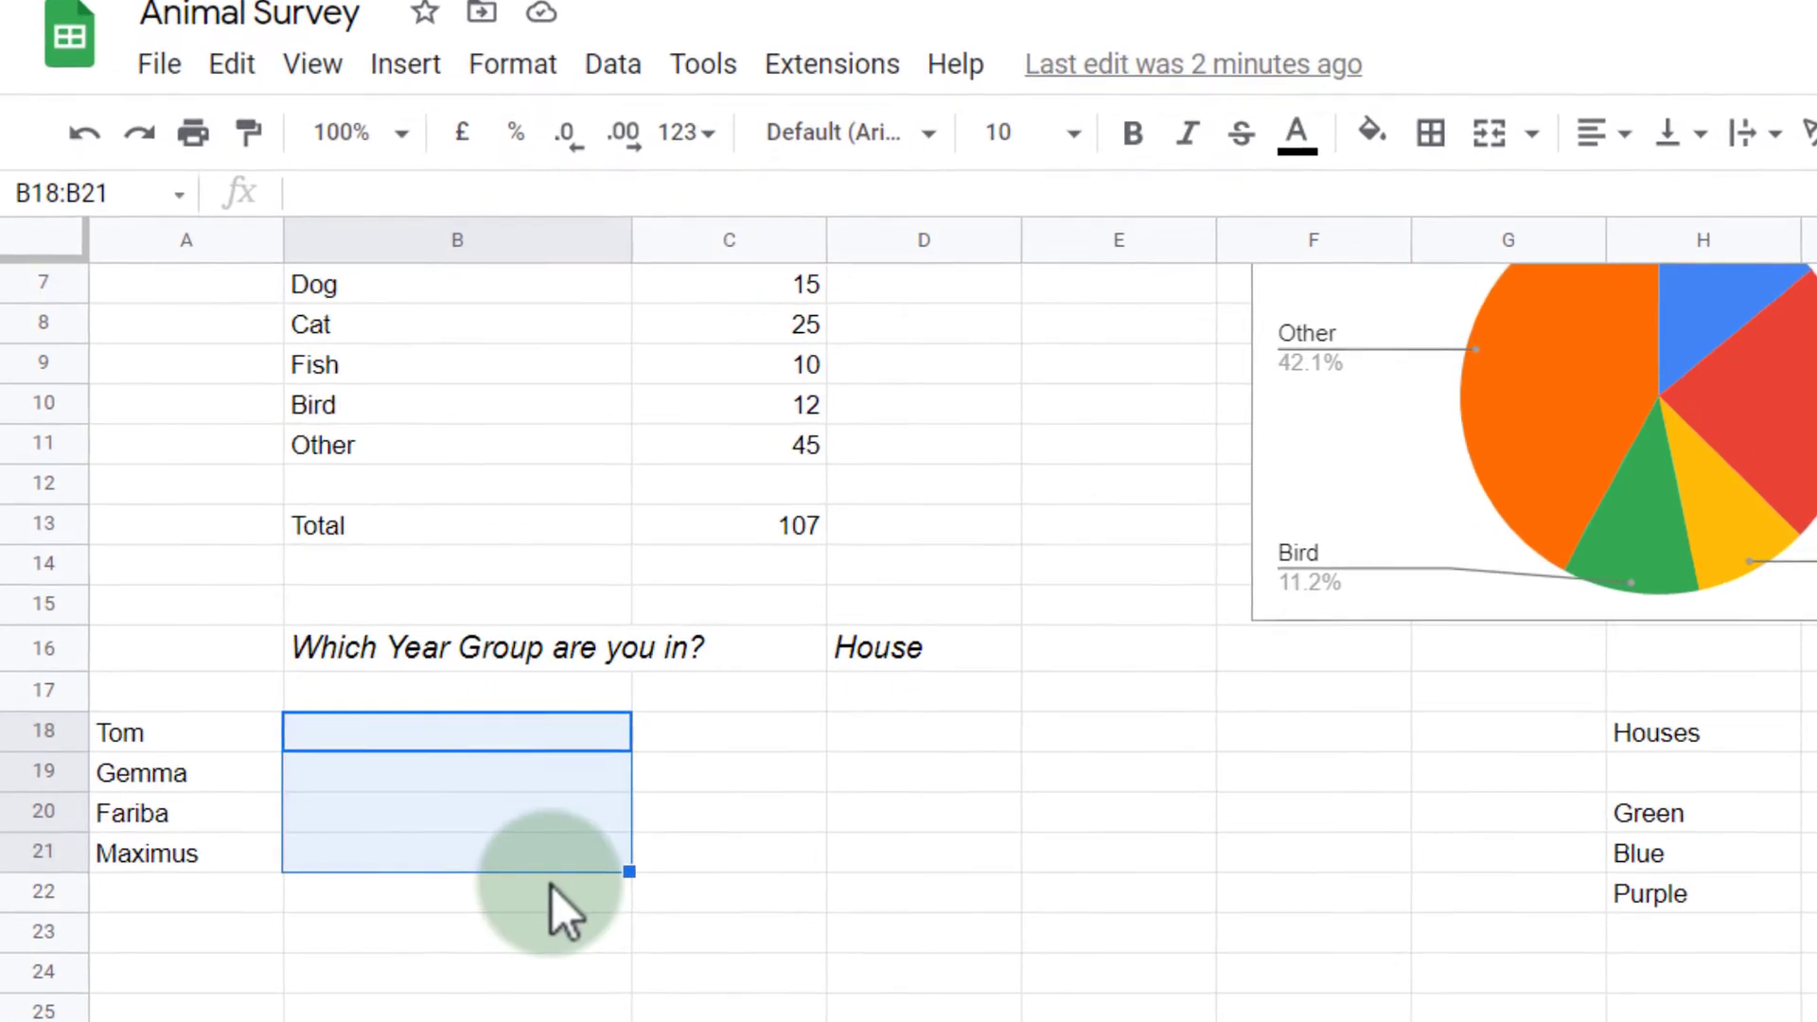
left_click(628, 68)
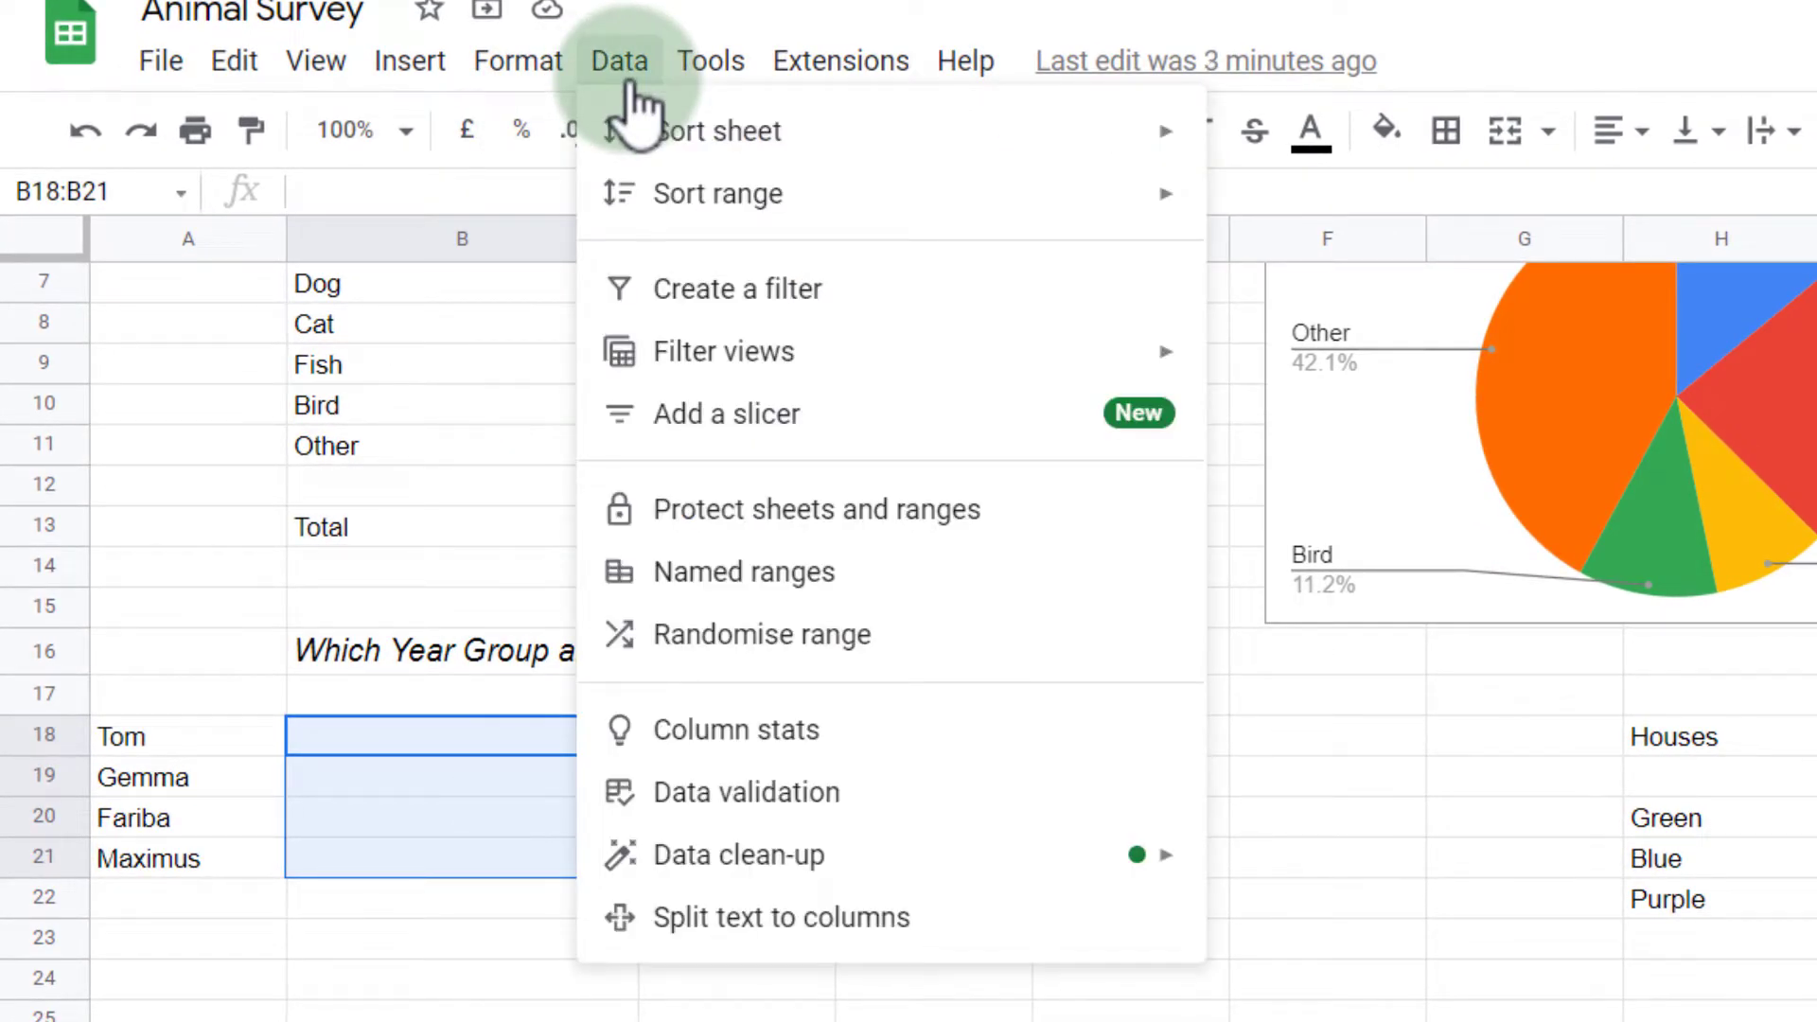
left_click(880, 795)
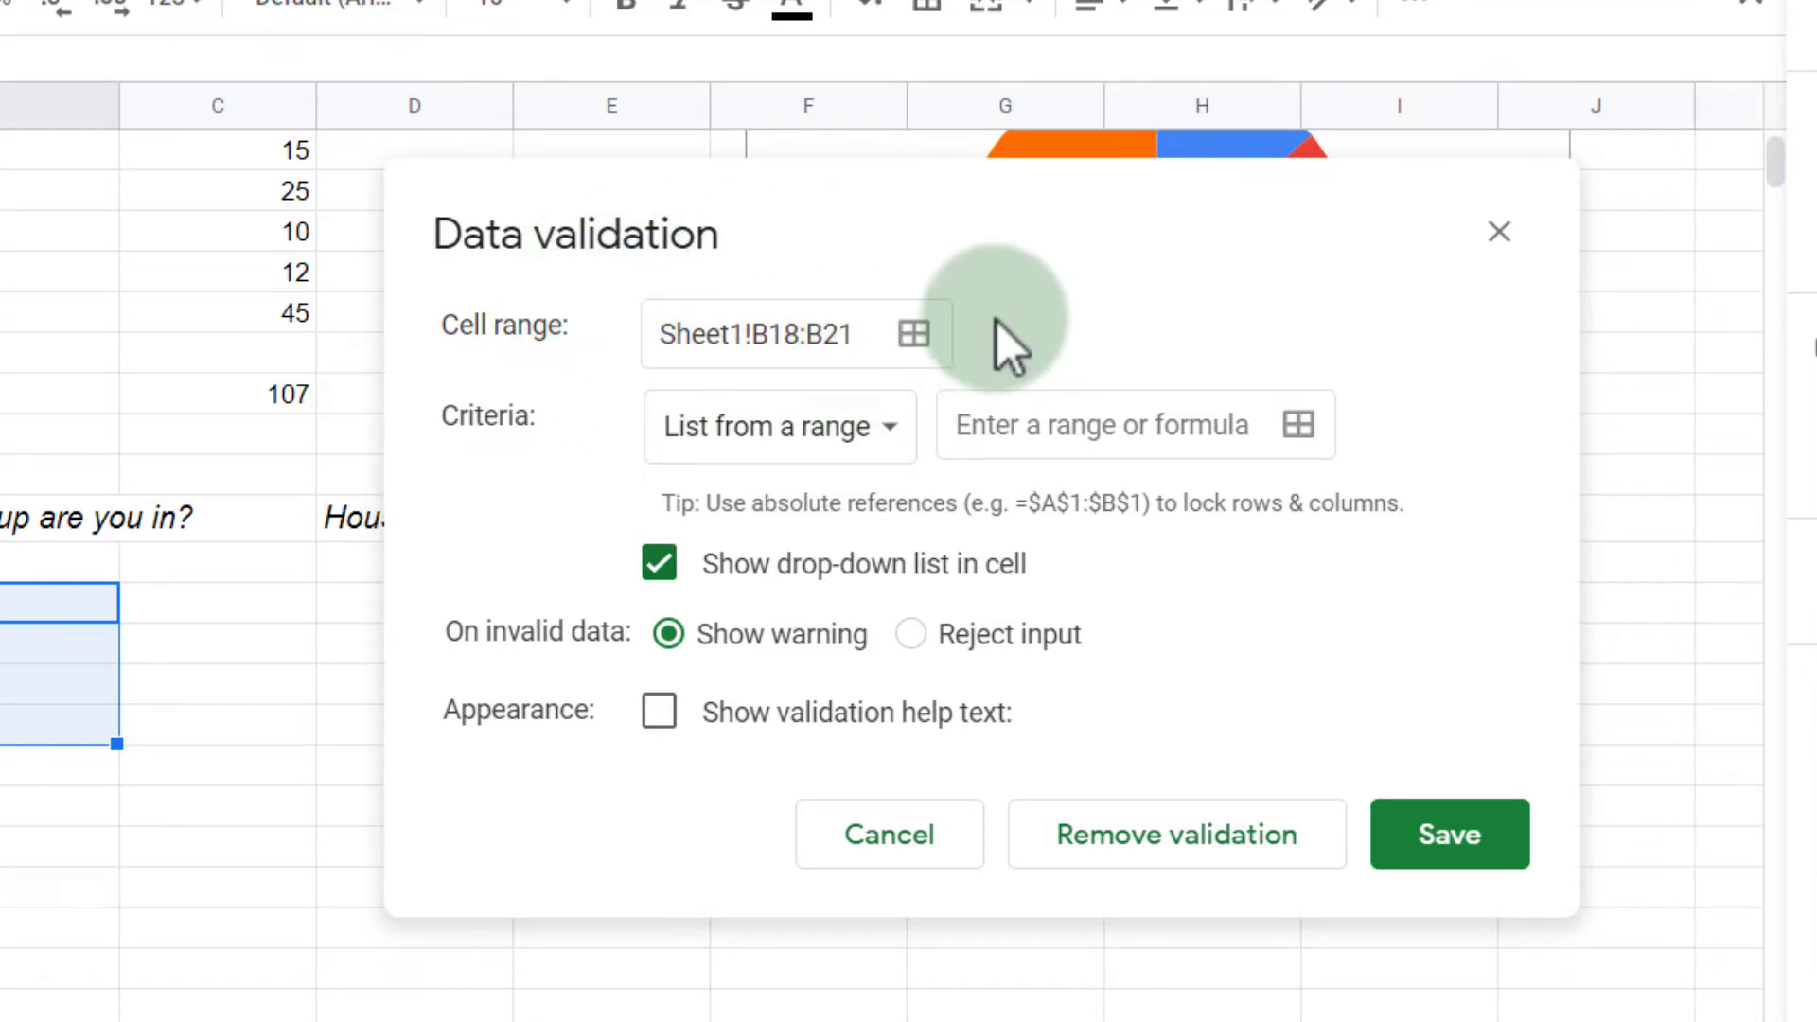
Step: Set the B18:B21 criterion to List of items with y3,y4,y5
left_click(882, 428)
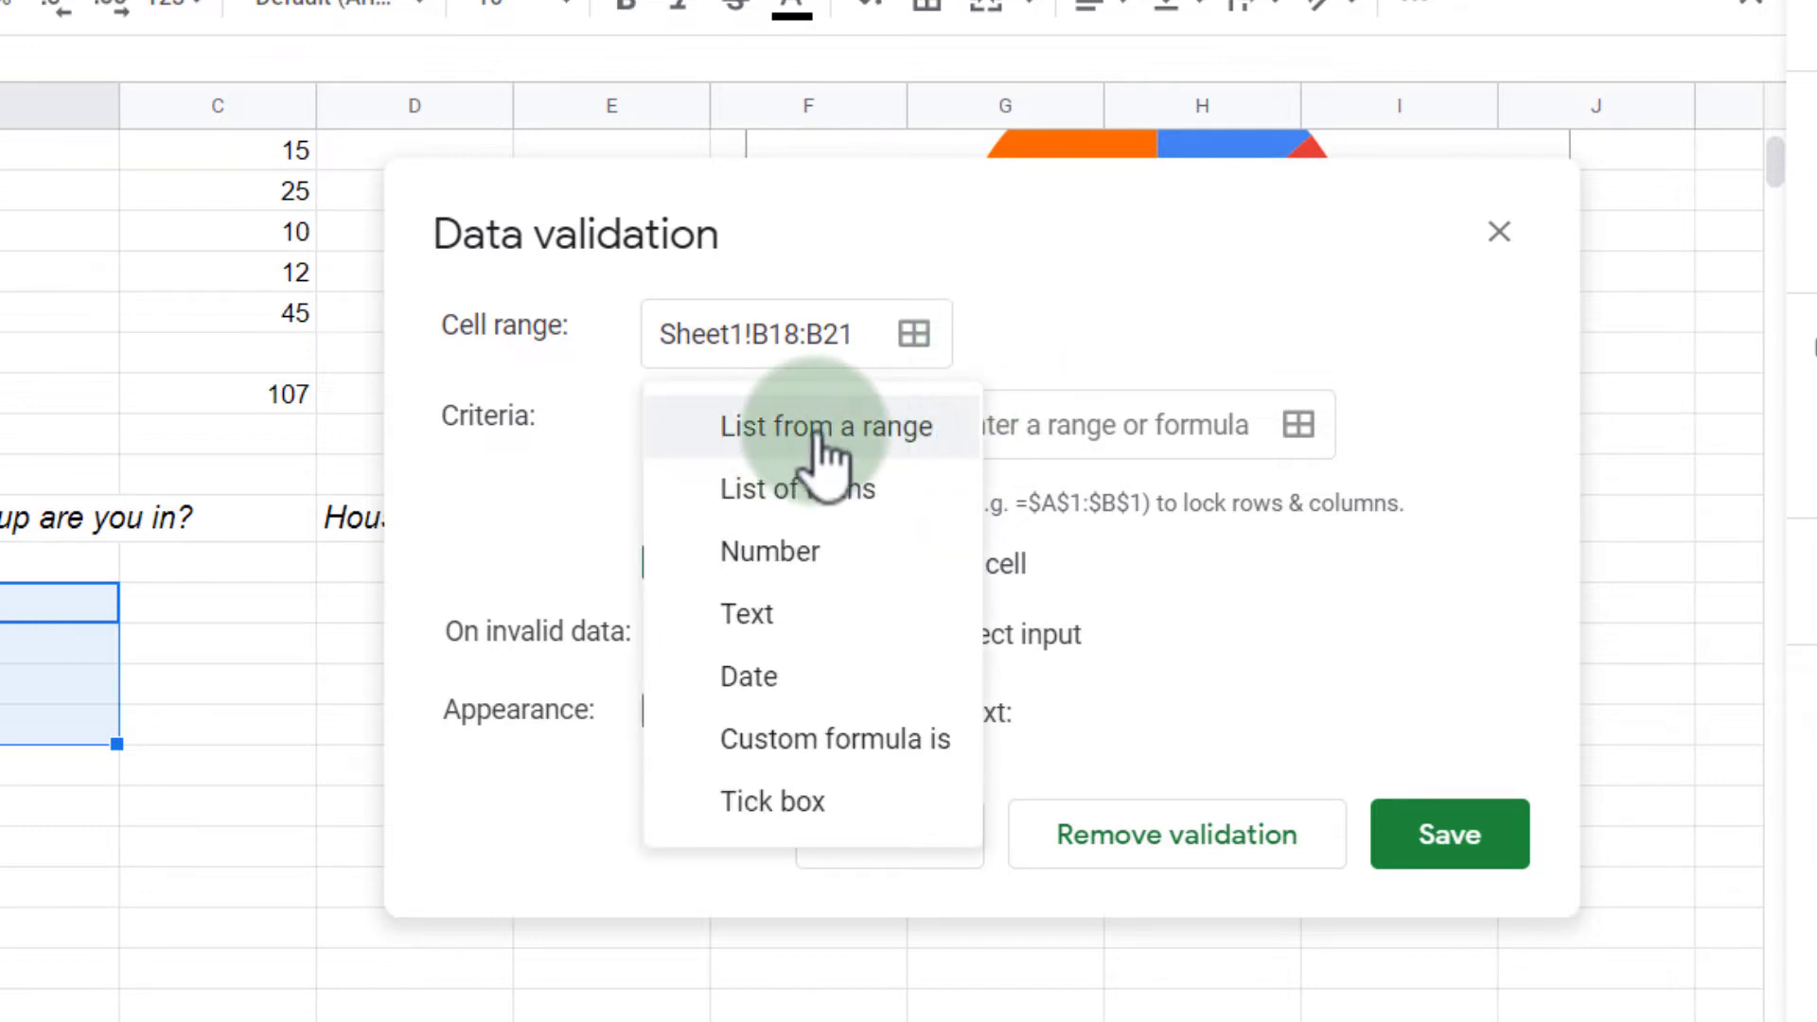
left_click(808, 488)
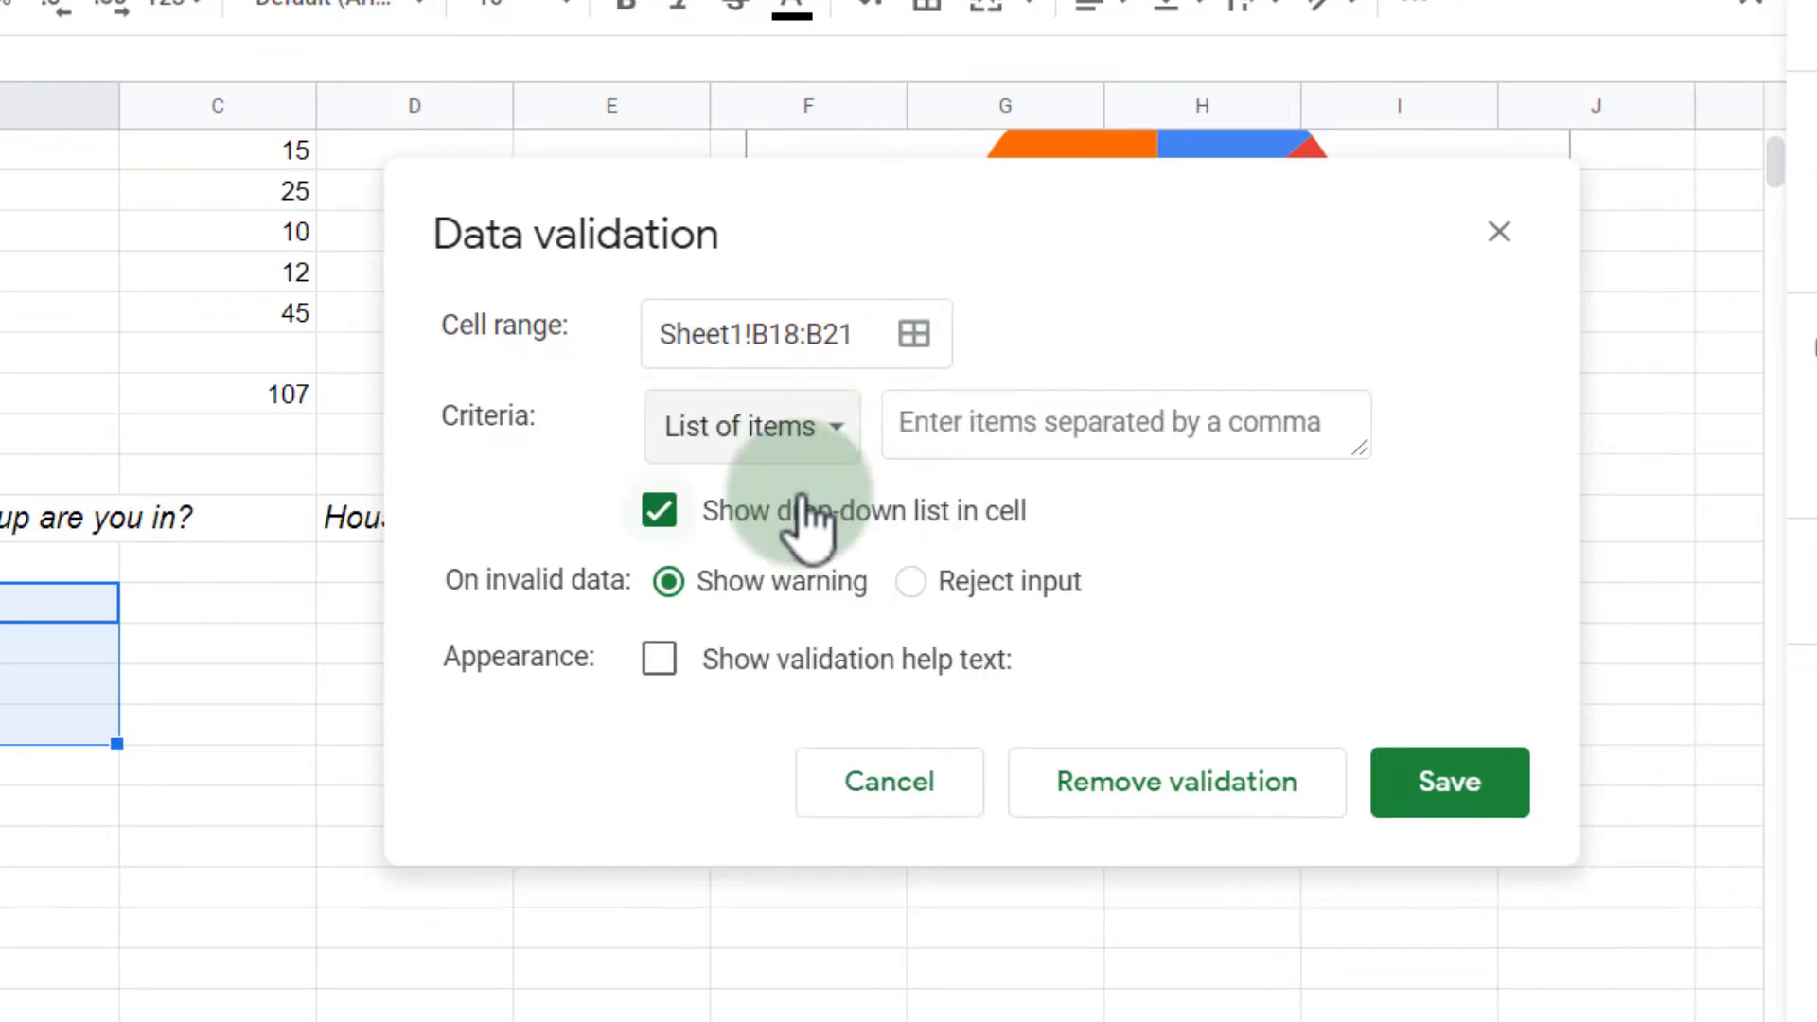
left_click(798, 423)
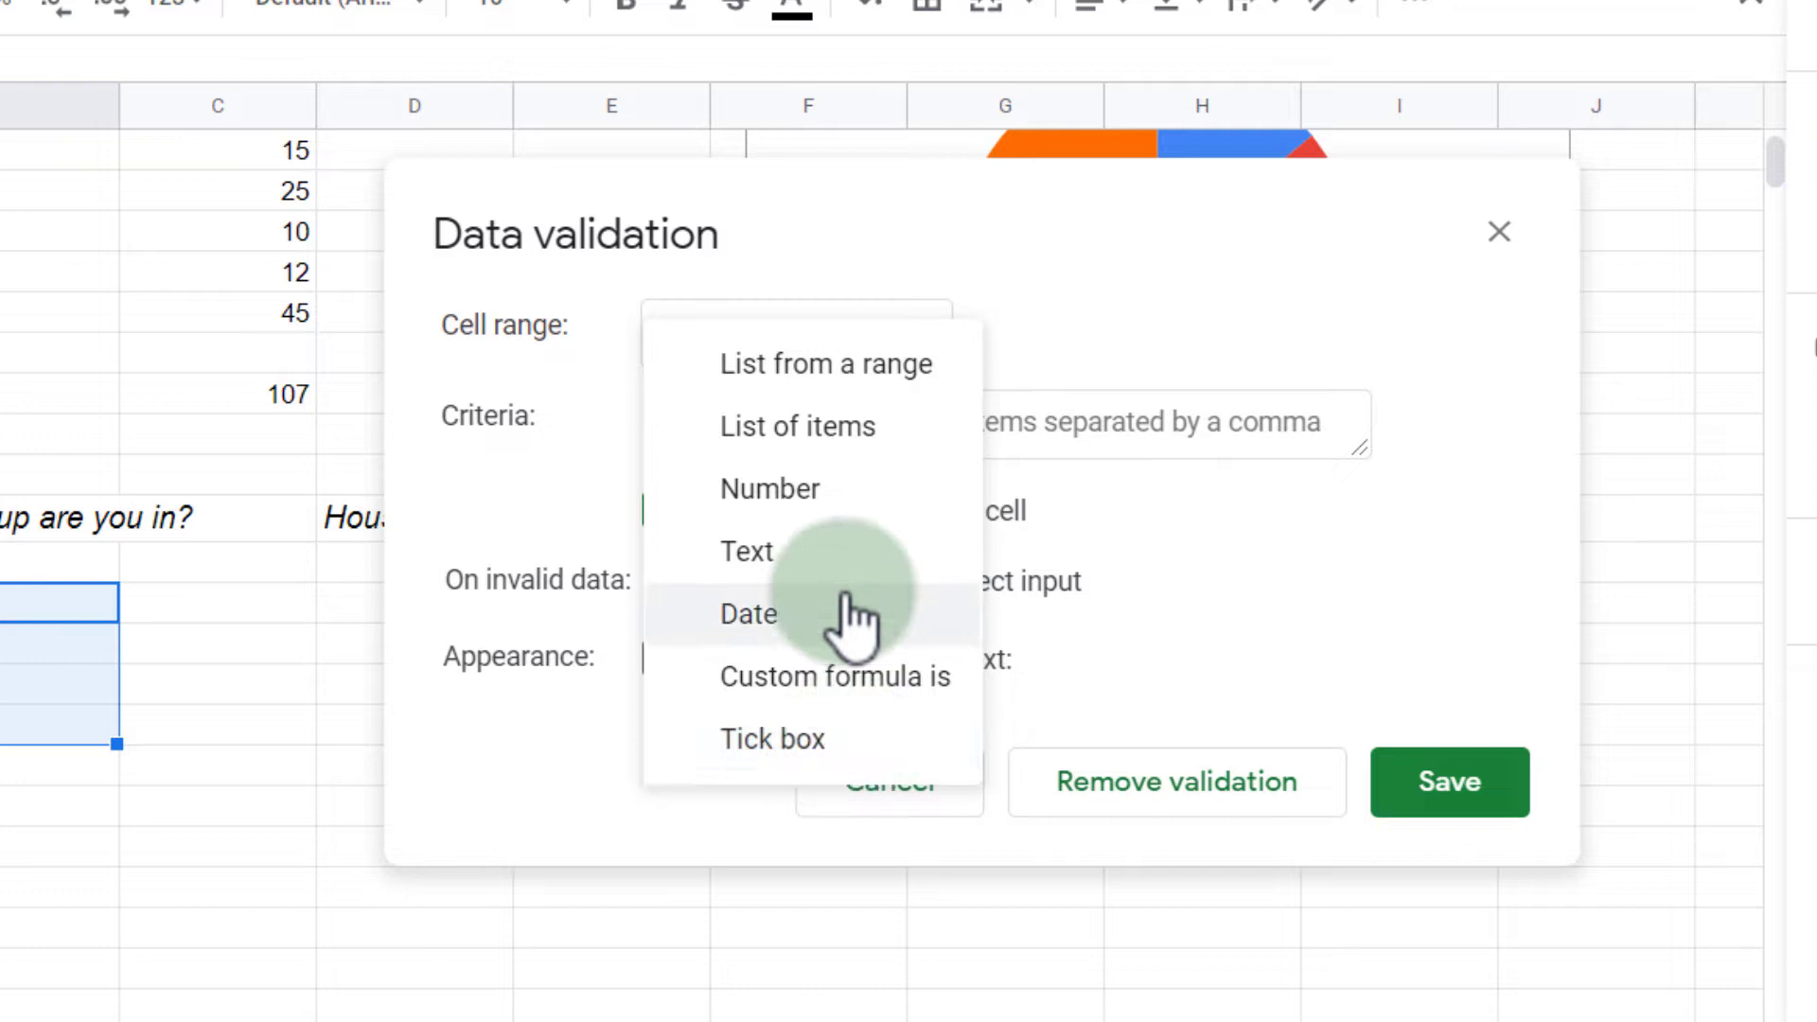
left_click(861, 445)
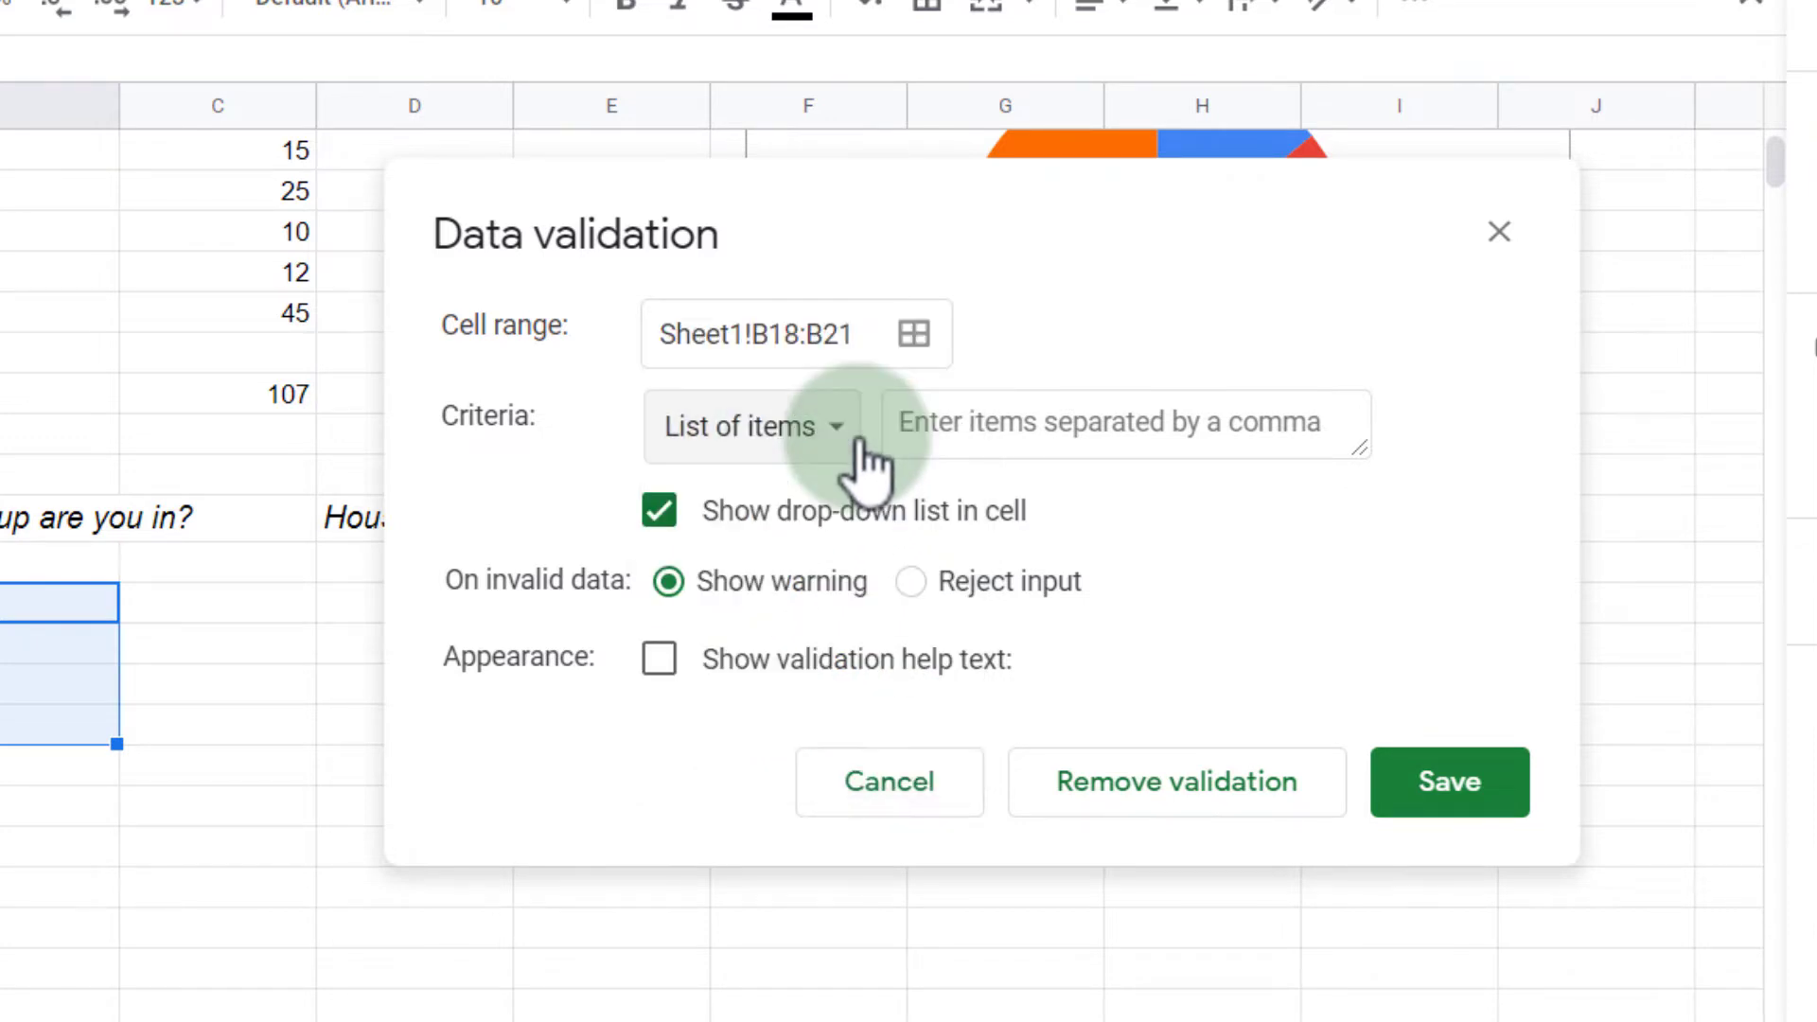
left_click(1025, 417)
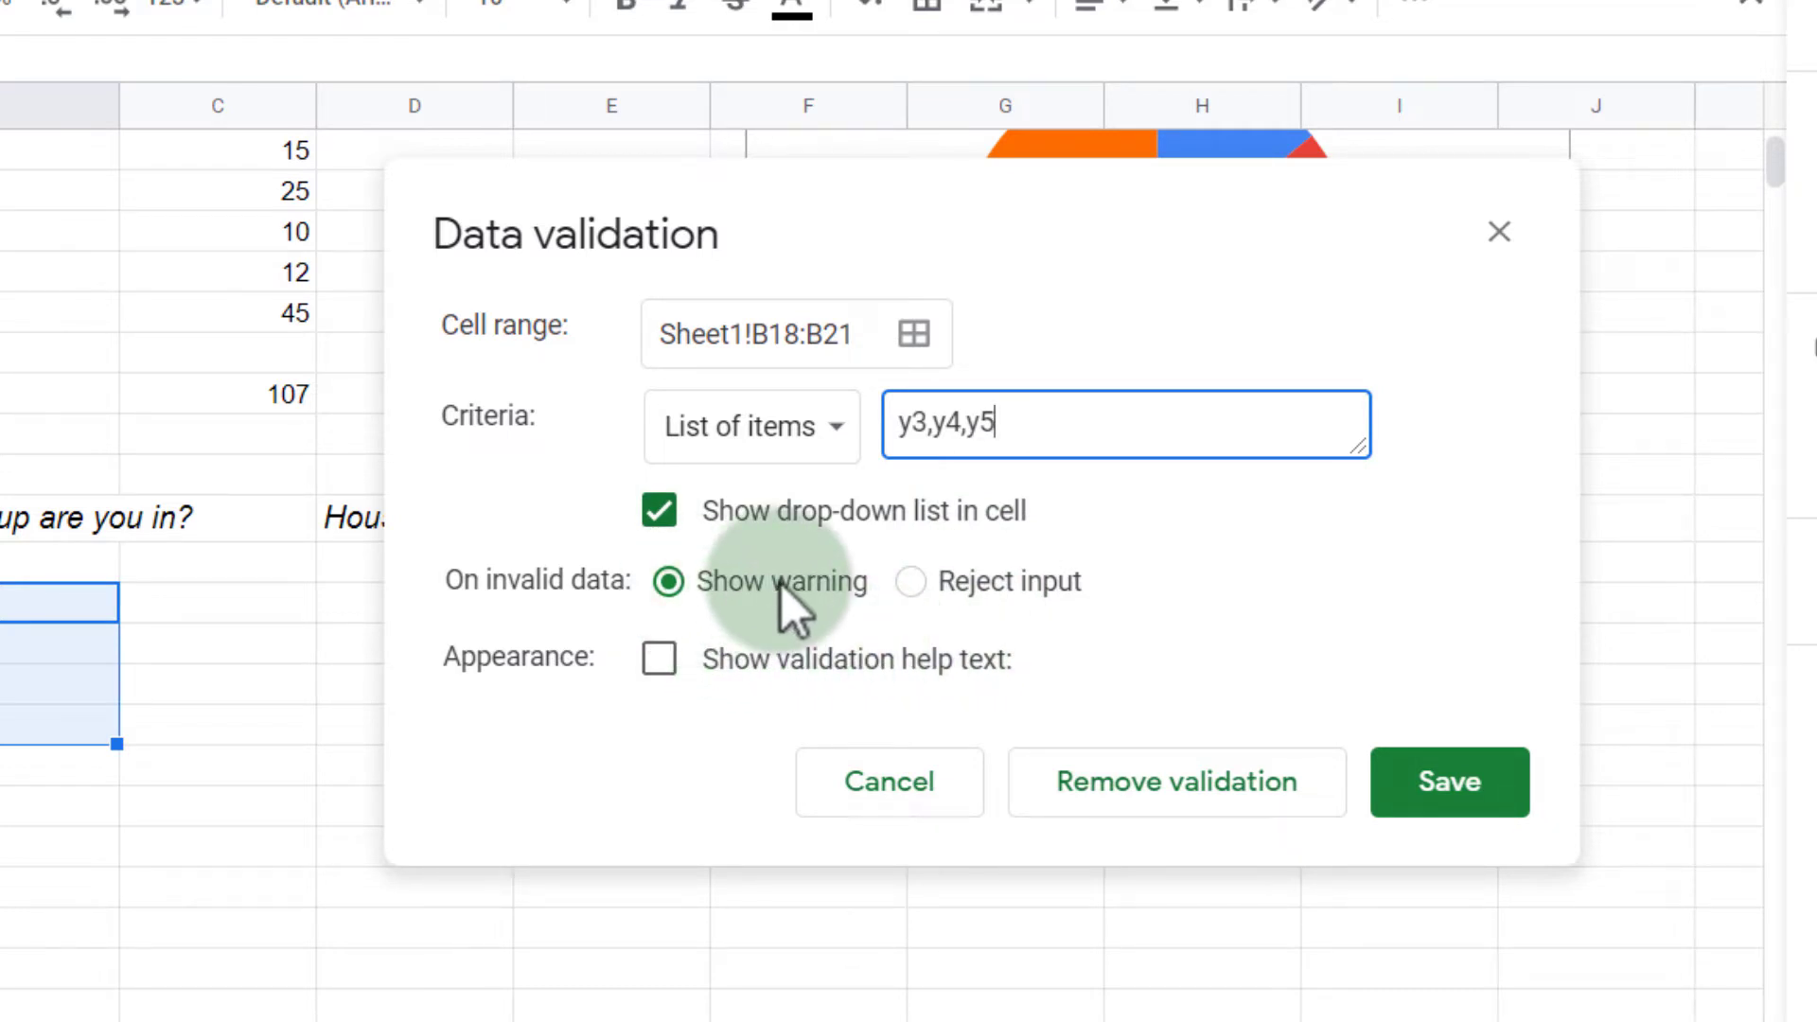
Step: Reject invalid input, add help text 'Please select Year 3-Year5', and save the rule
left_click(910, 581)
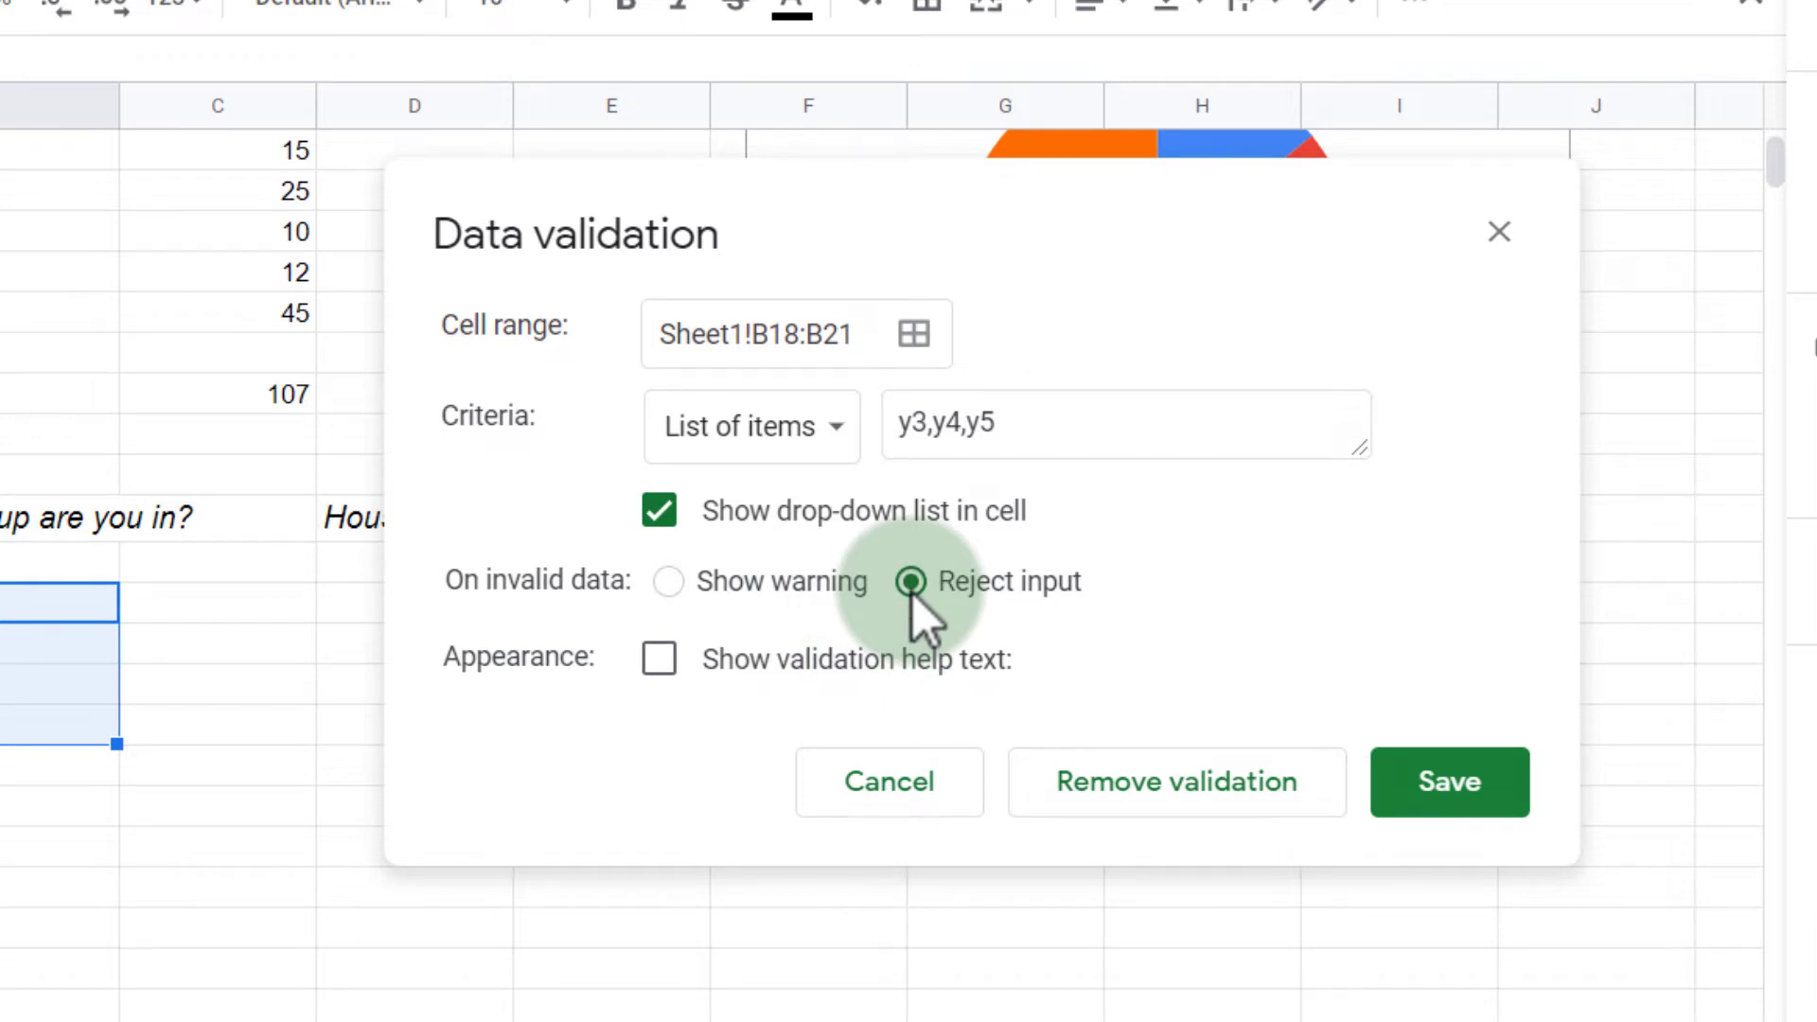
left_click(678, 672)
left_click(857, 771)
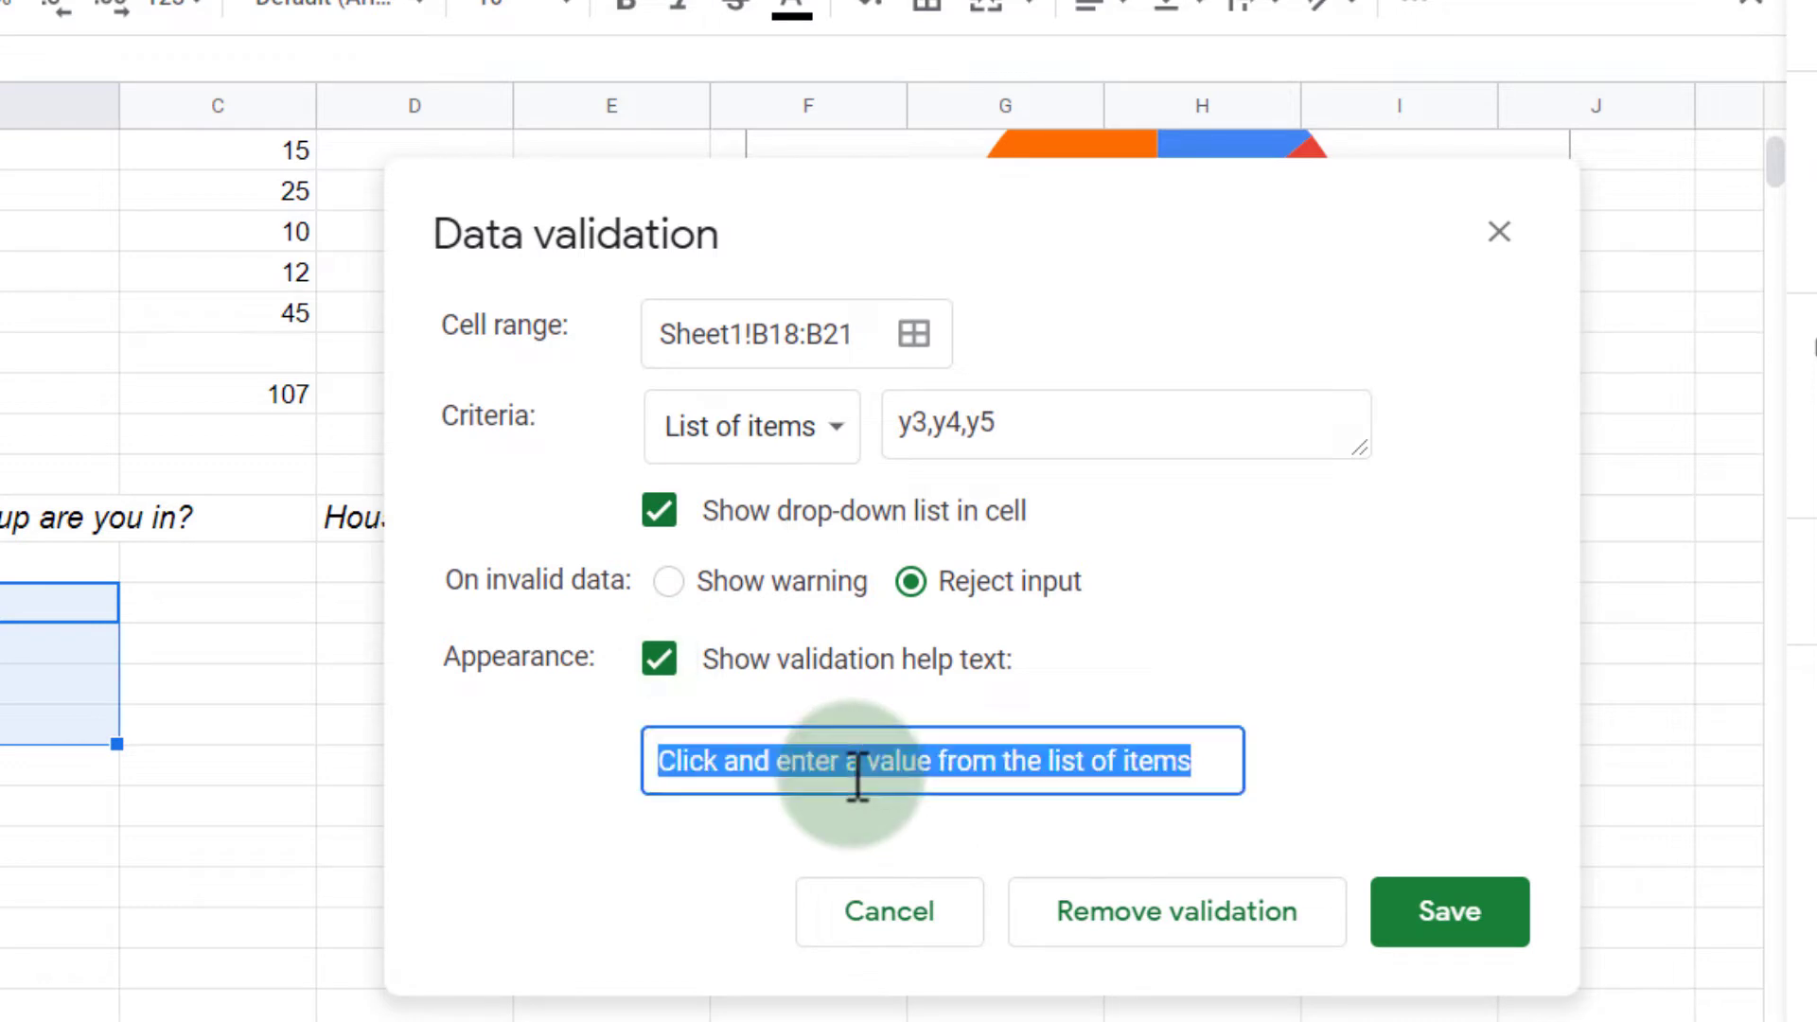
type("Please select Year 3-Year5")
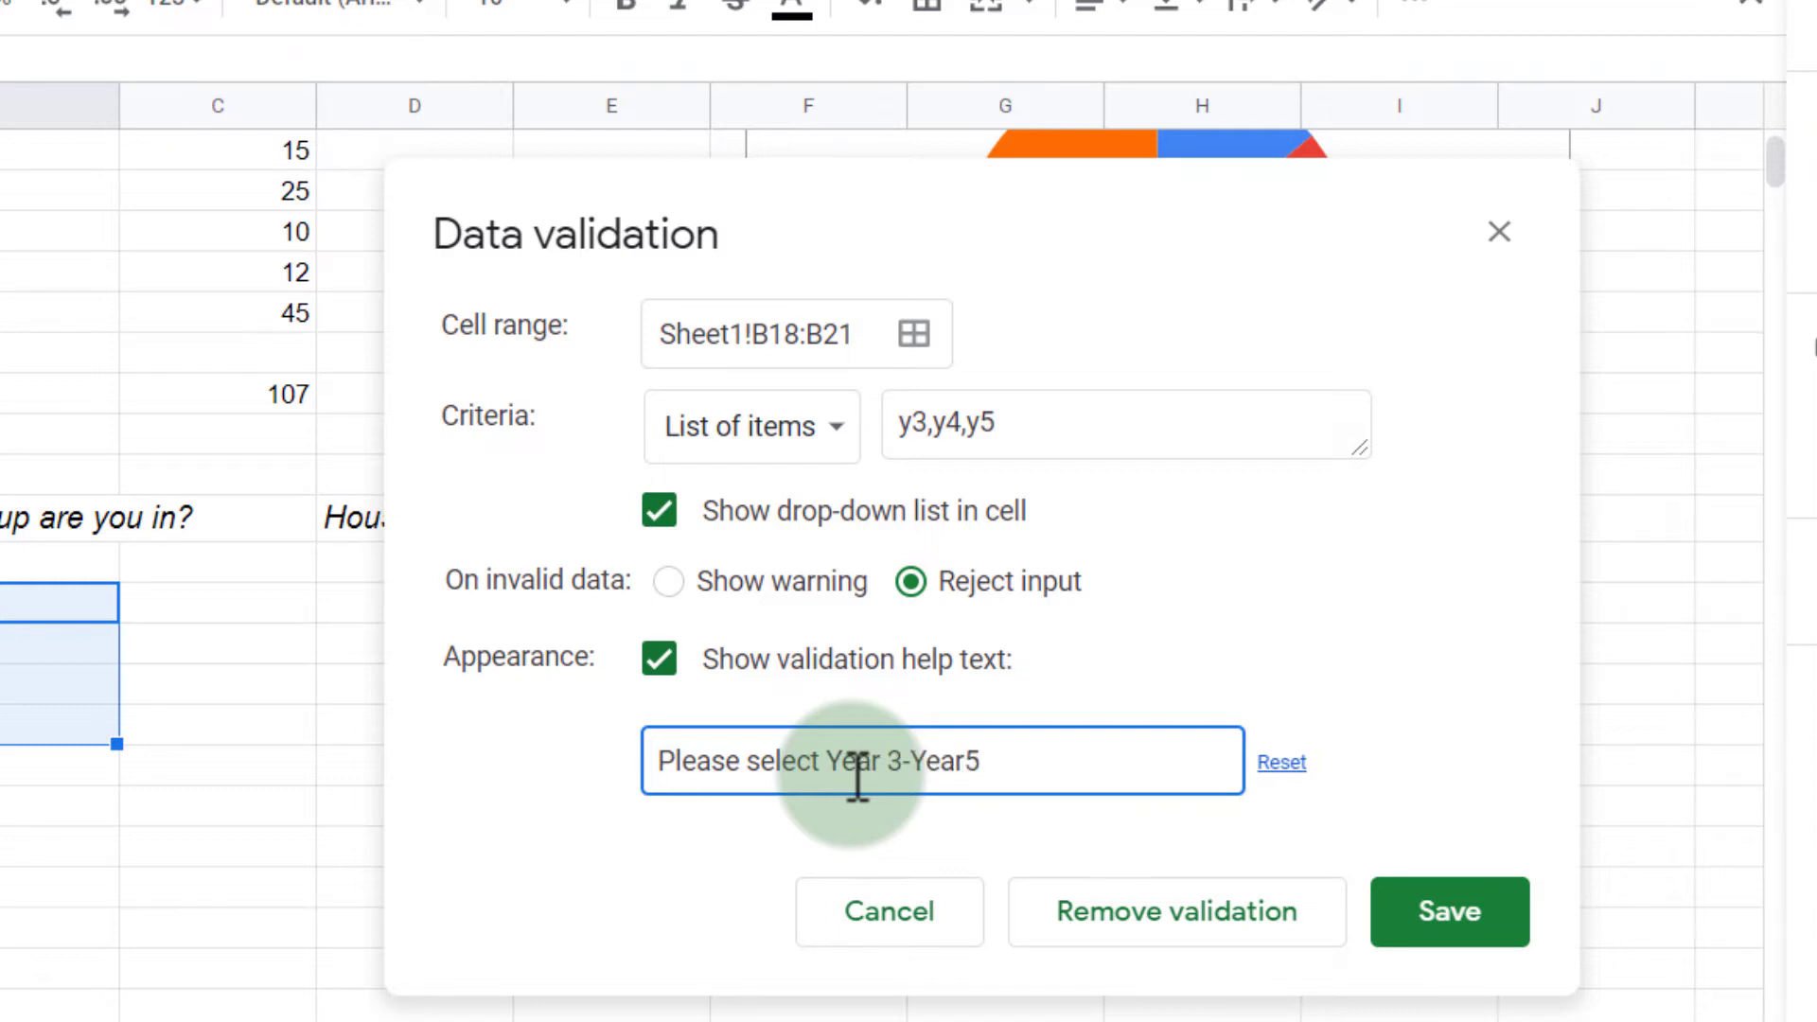
left_click(1449, 908)
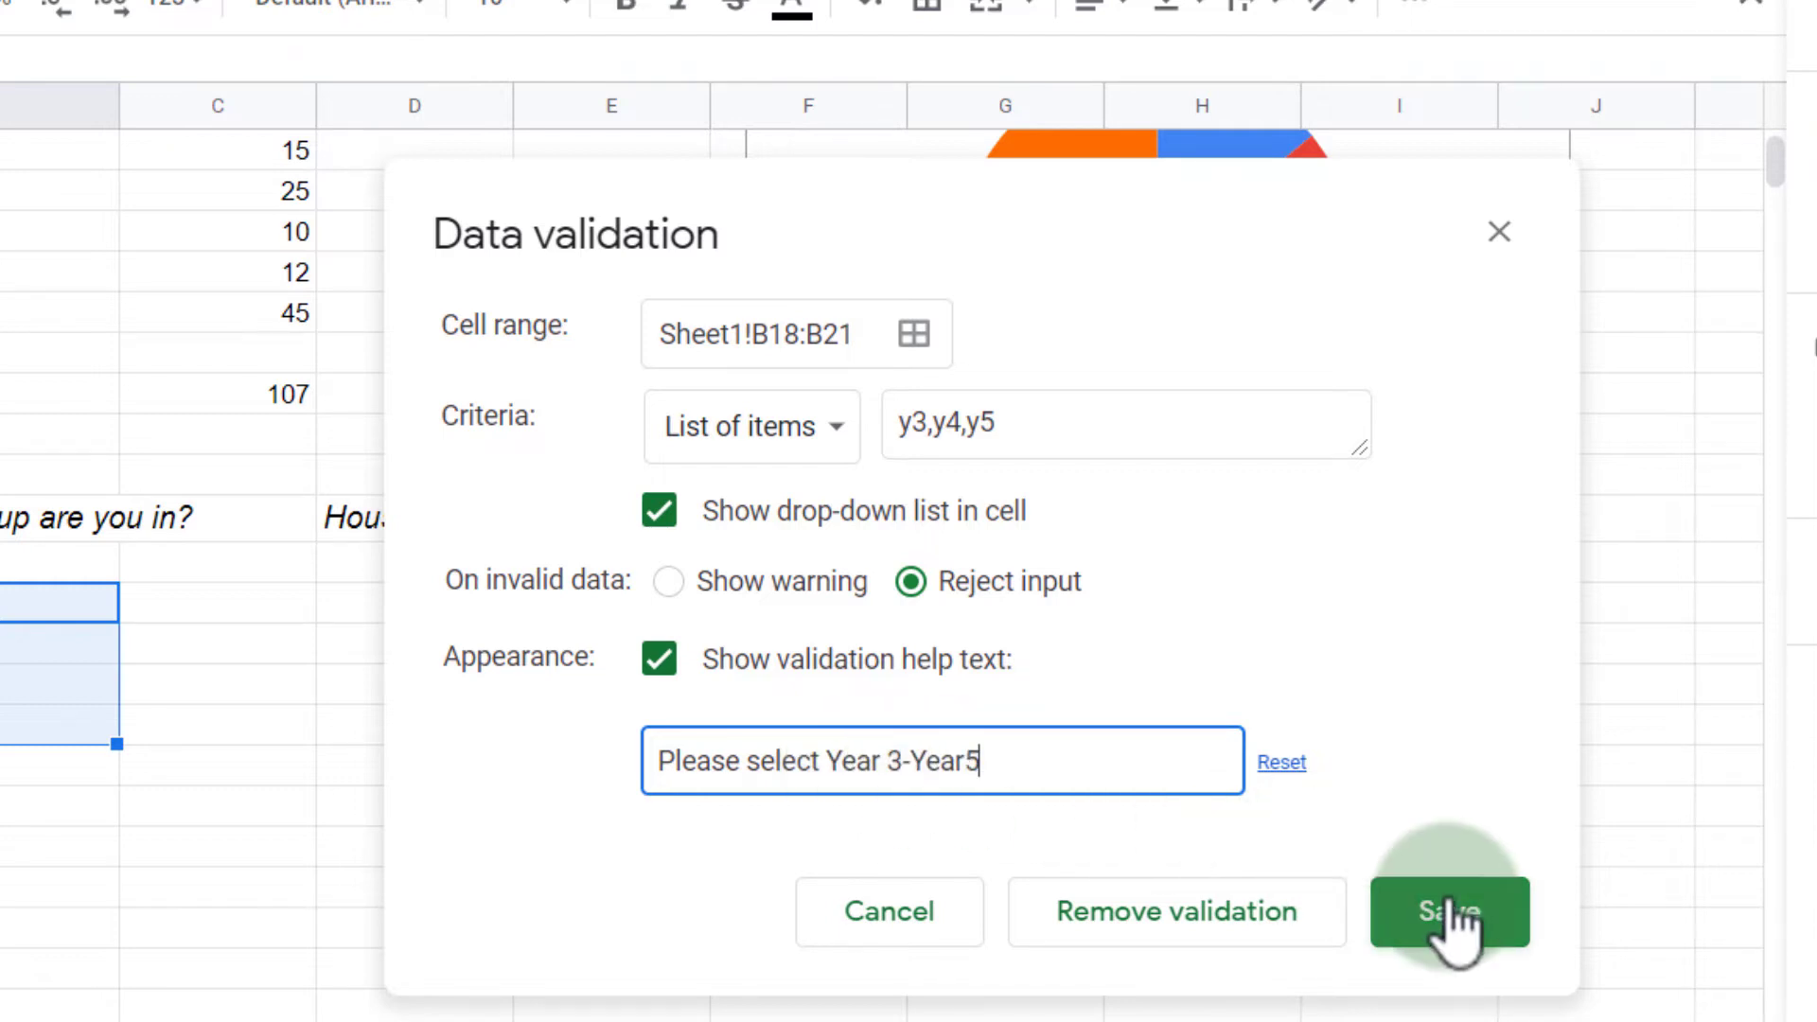
left_click(1487, 914)
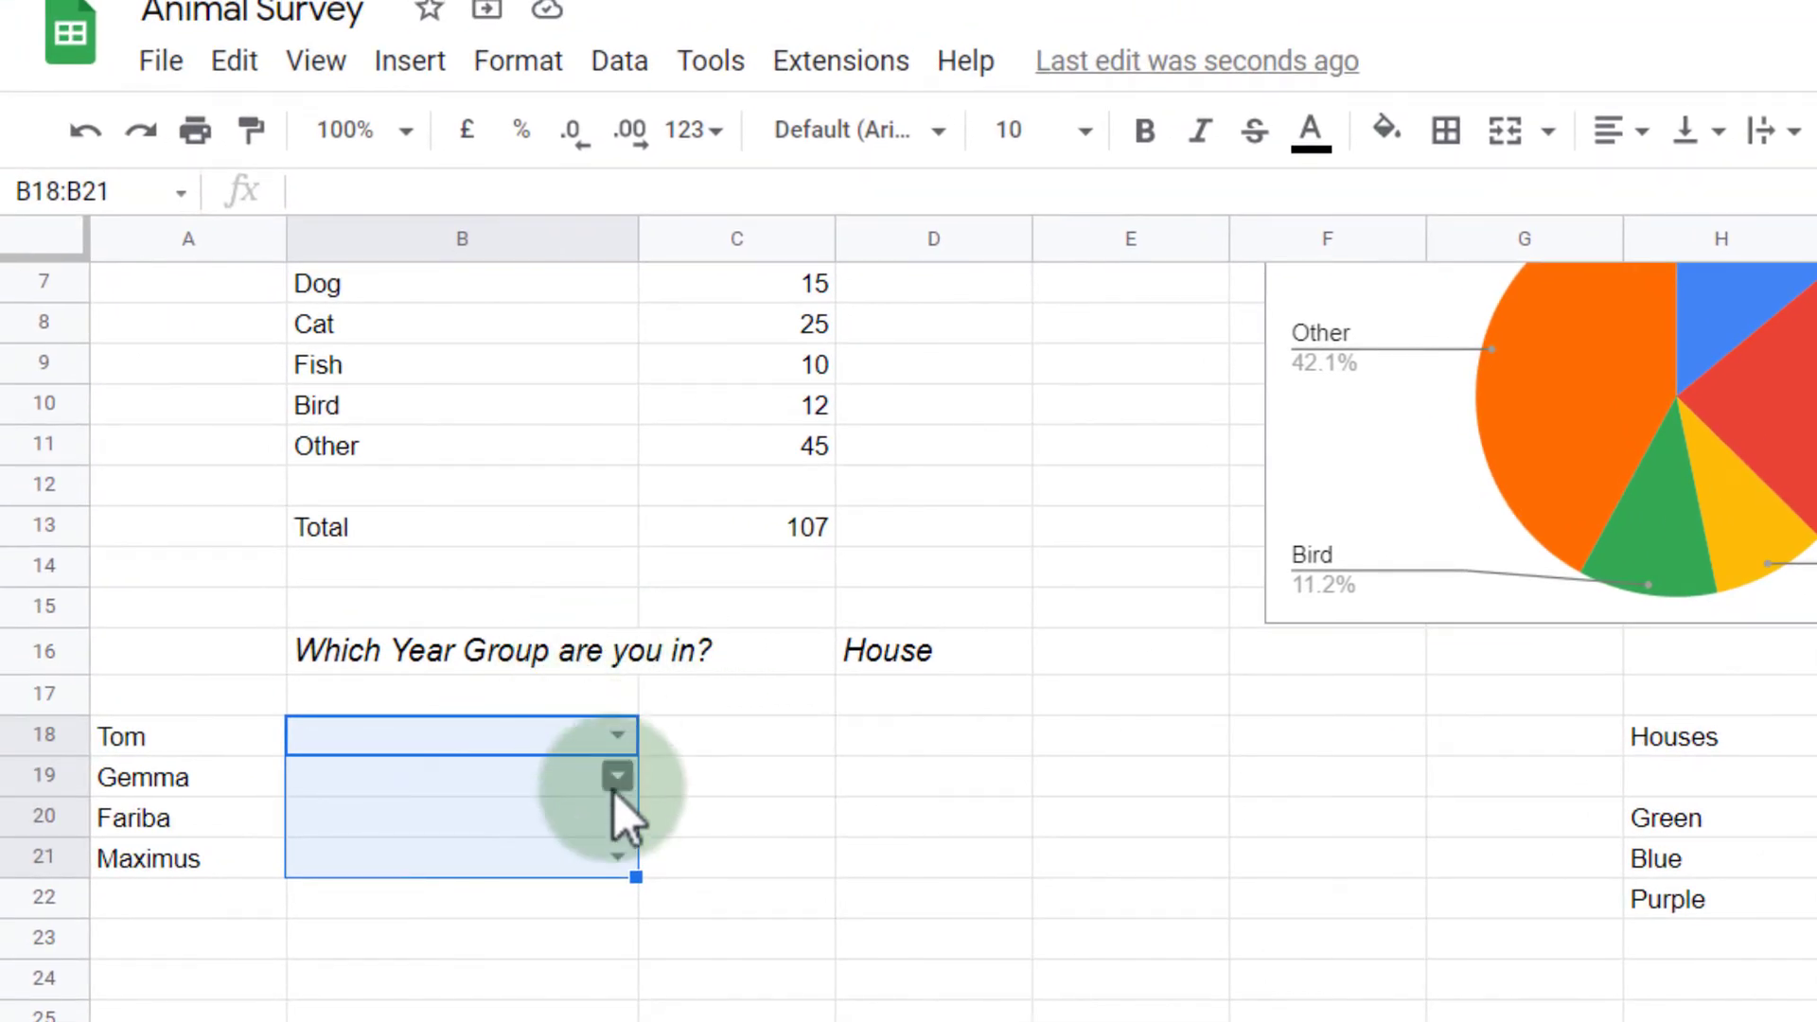
Step: Pick year groups y4, y5, y3 and y5 from the drop-downs in B18:B21
left_click(604, 950)
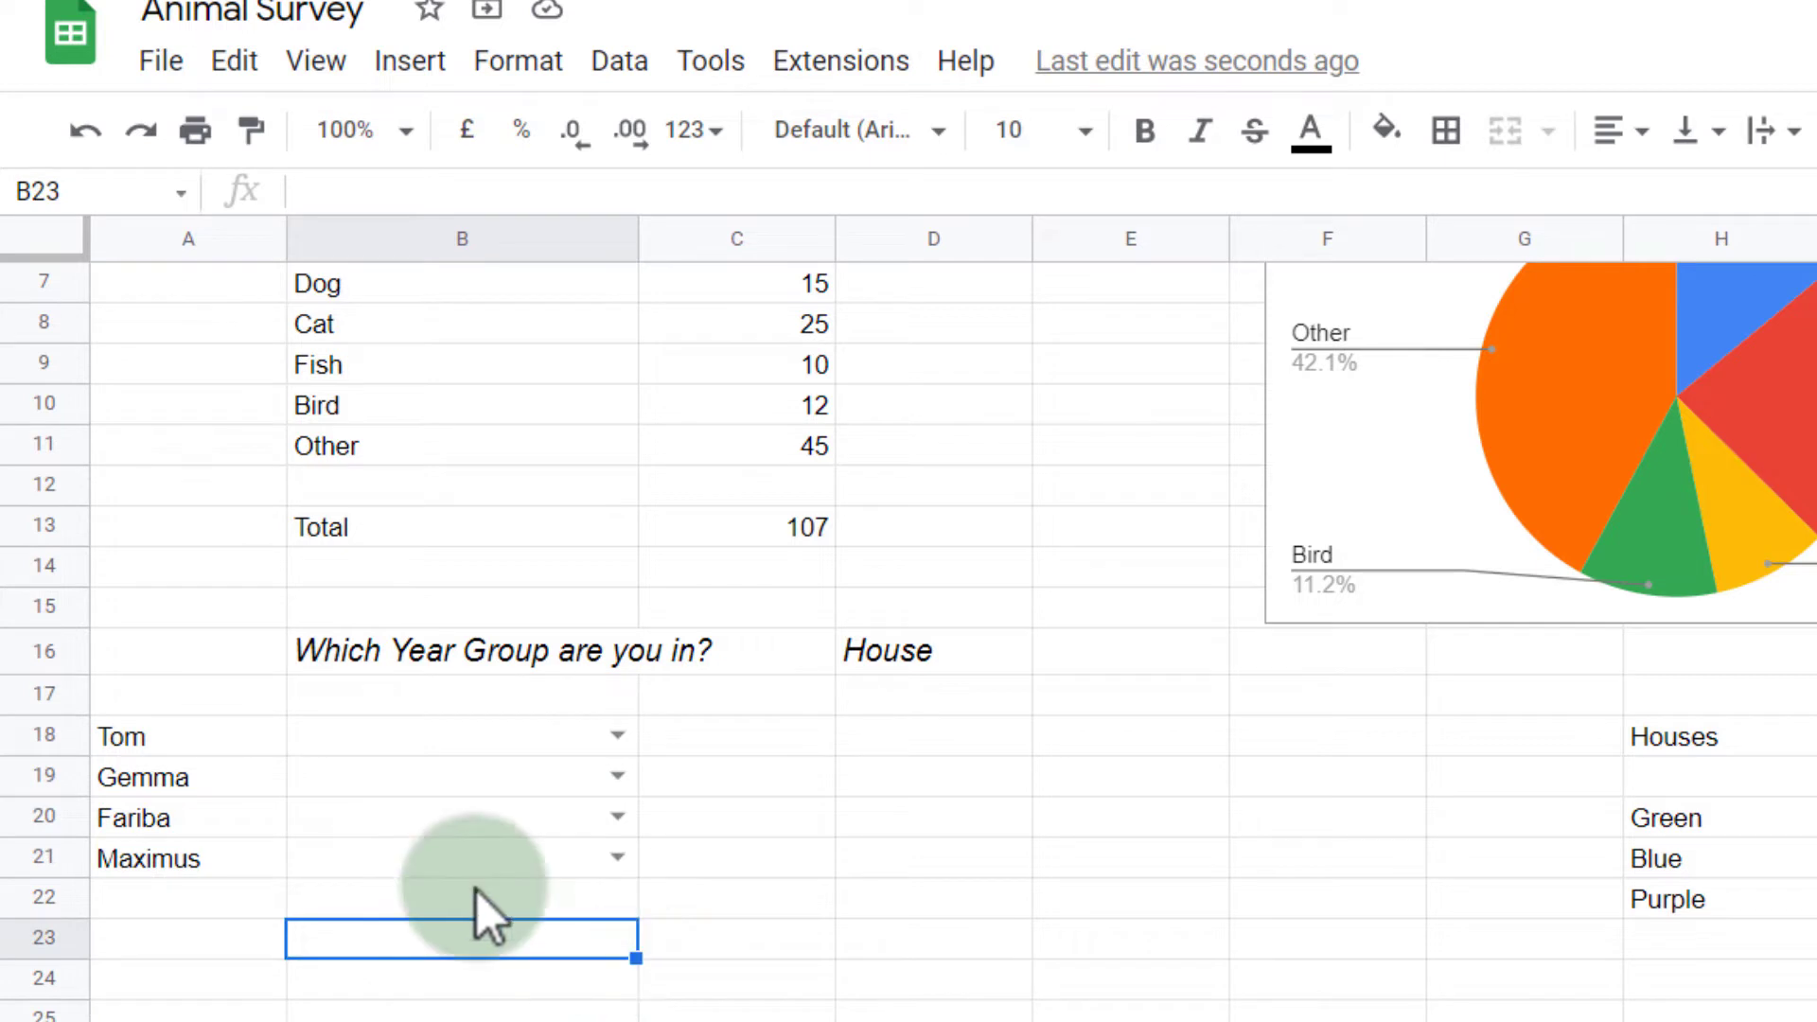
left_click(617, 735)
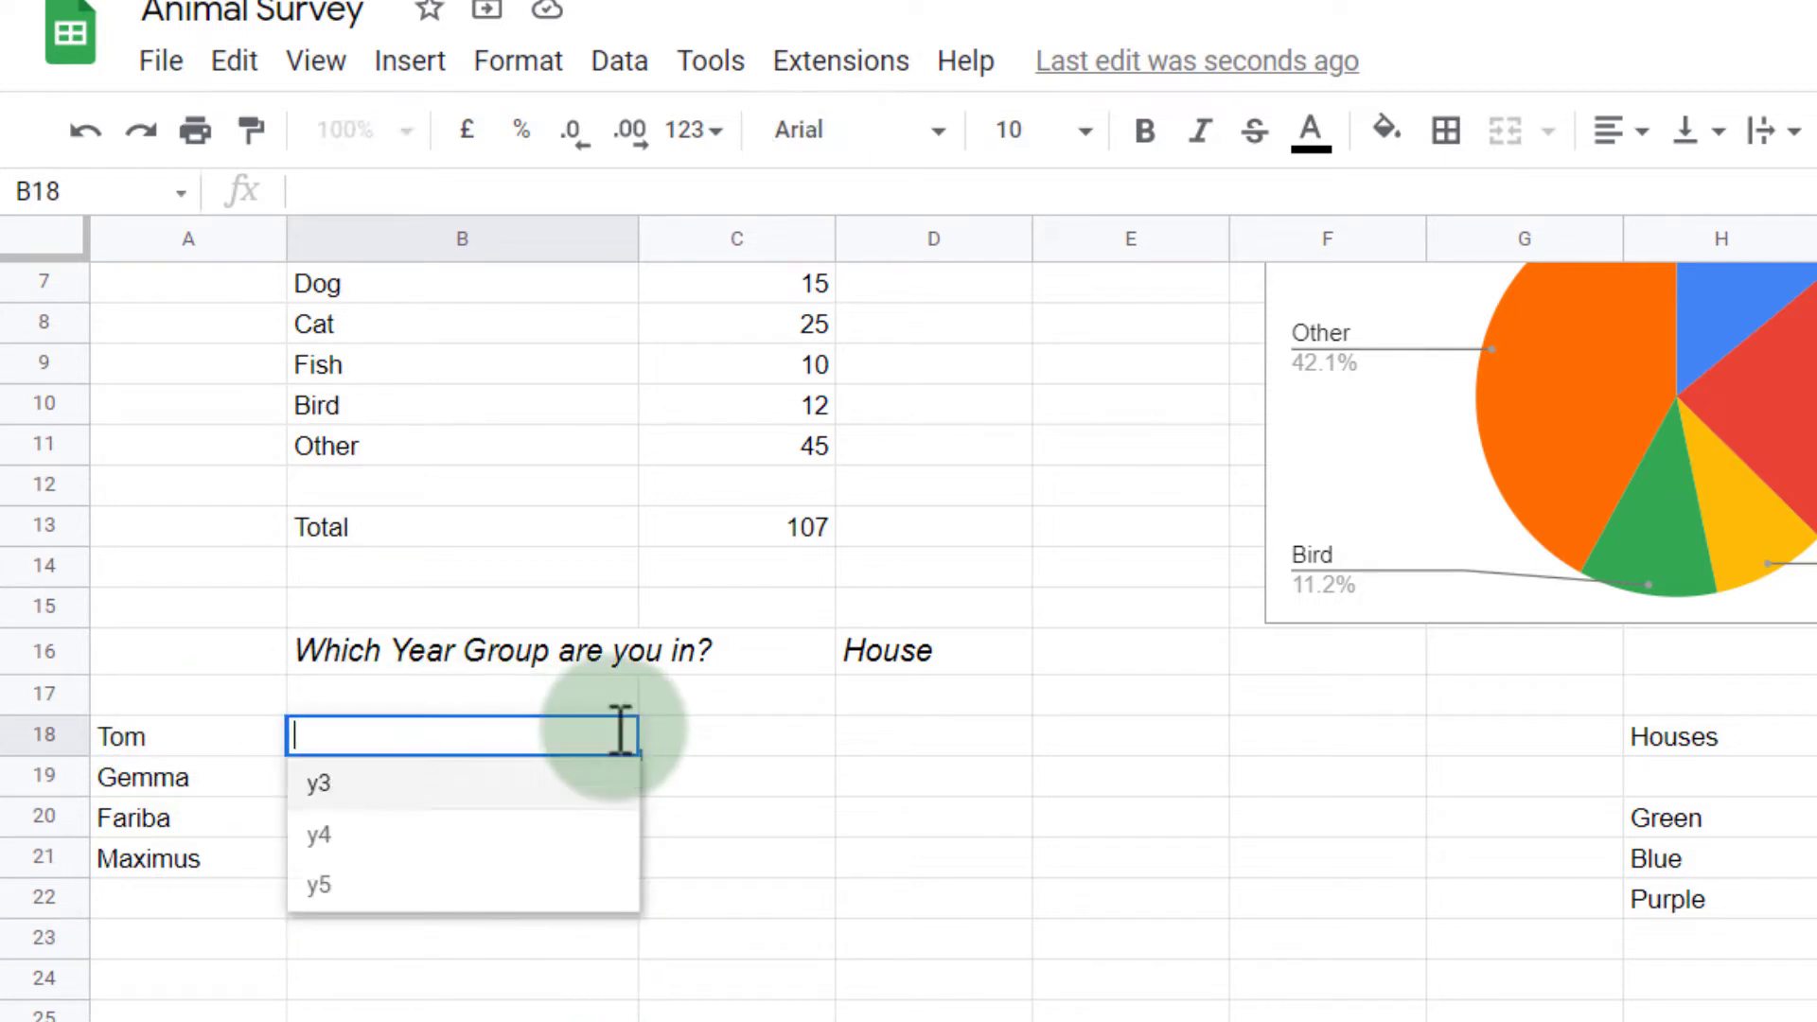
left_click(485, 836)
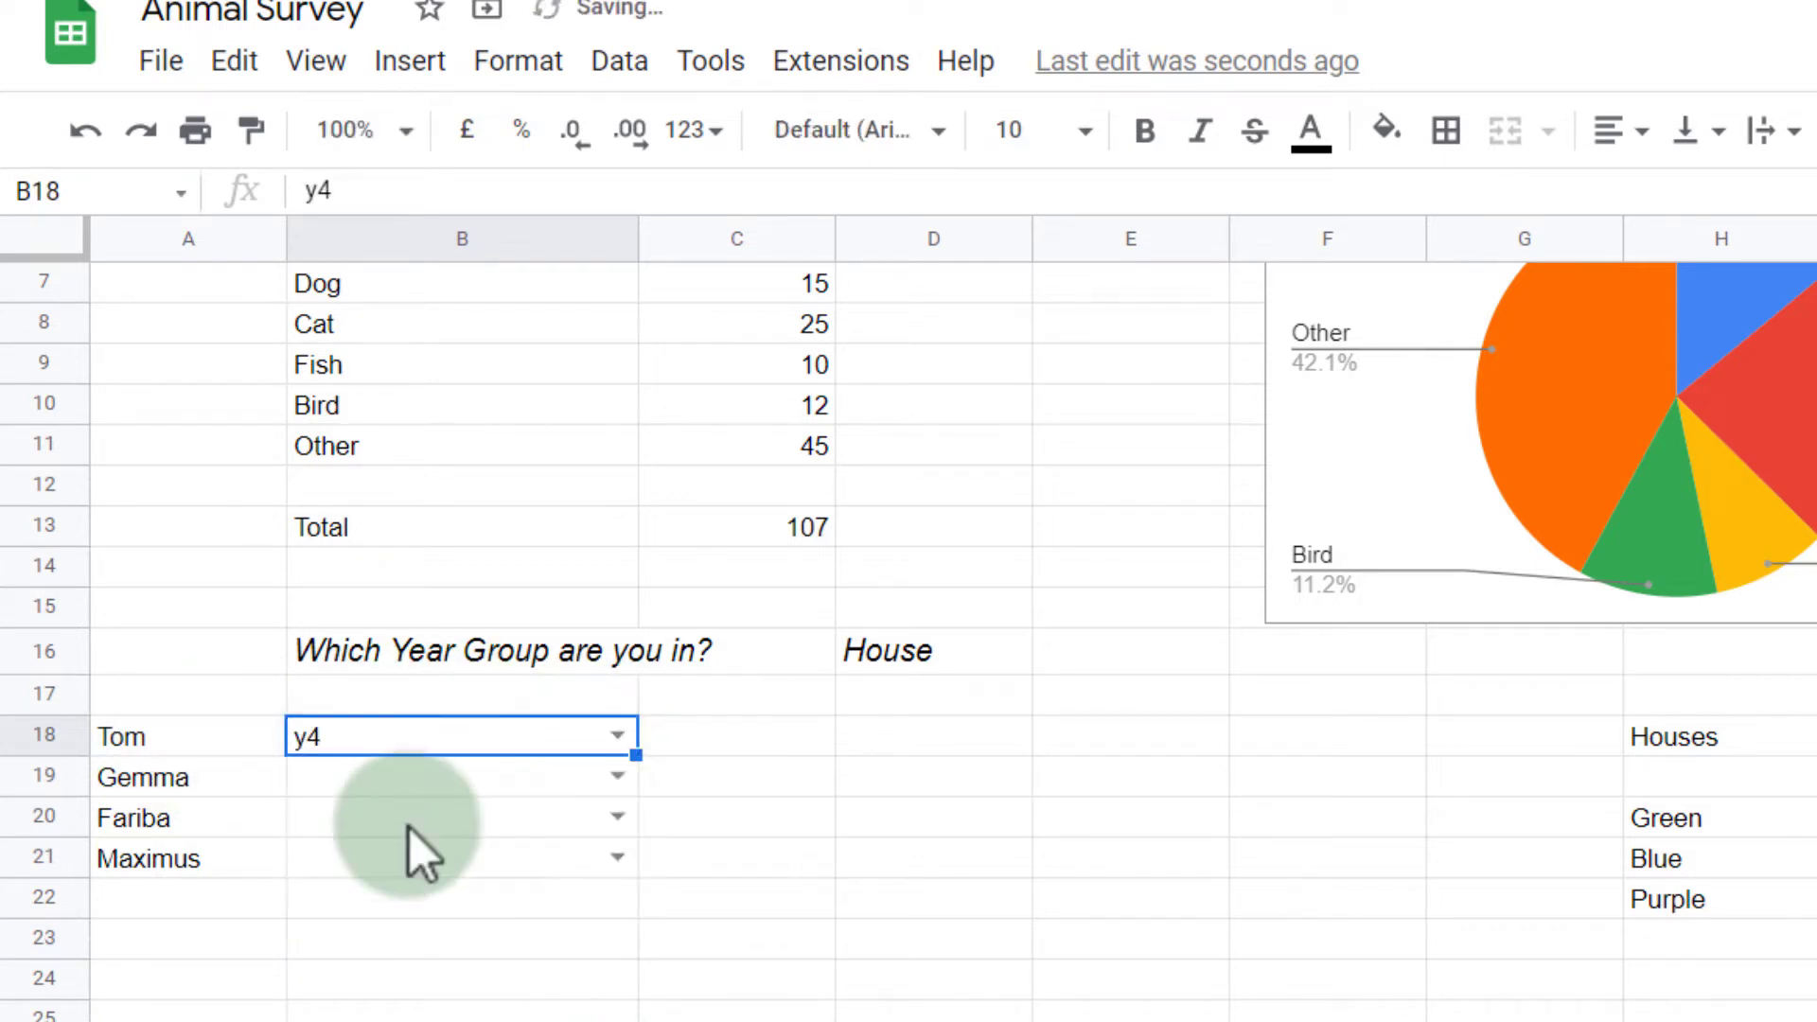
left_click(617, 777)
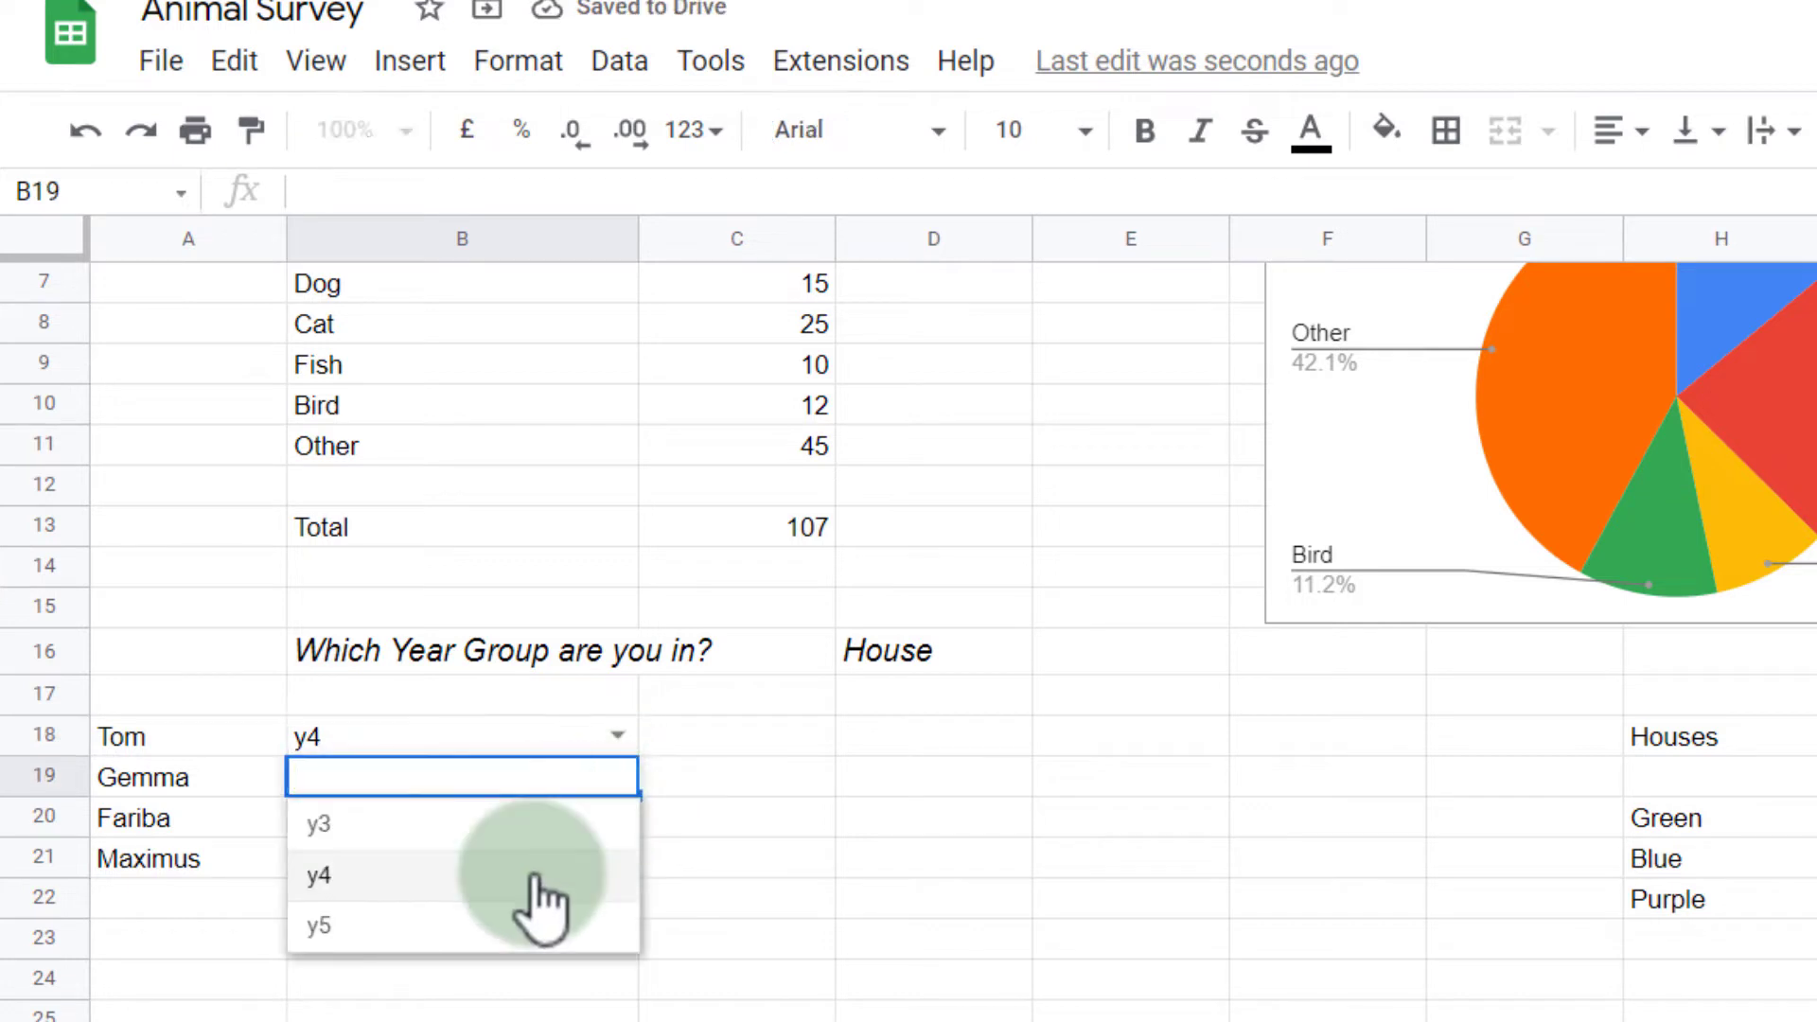
left_click(527, 932)
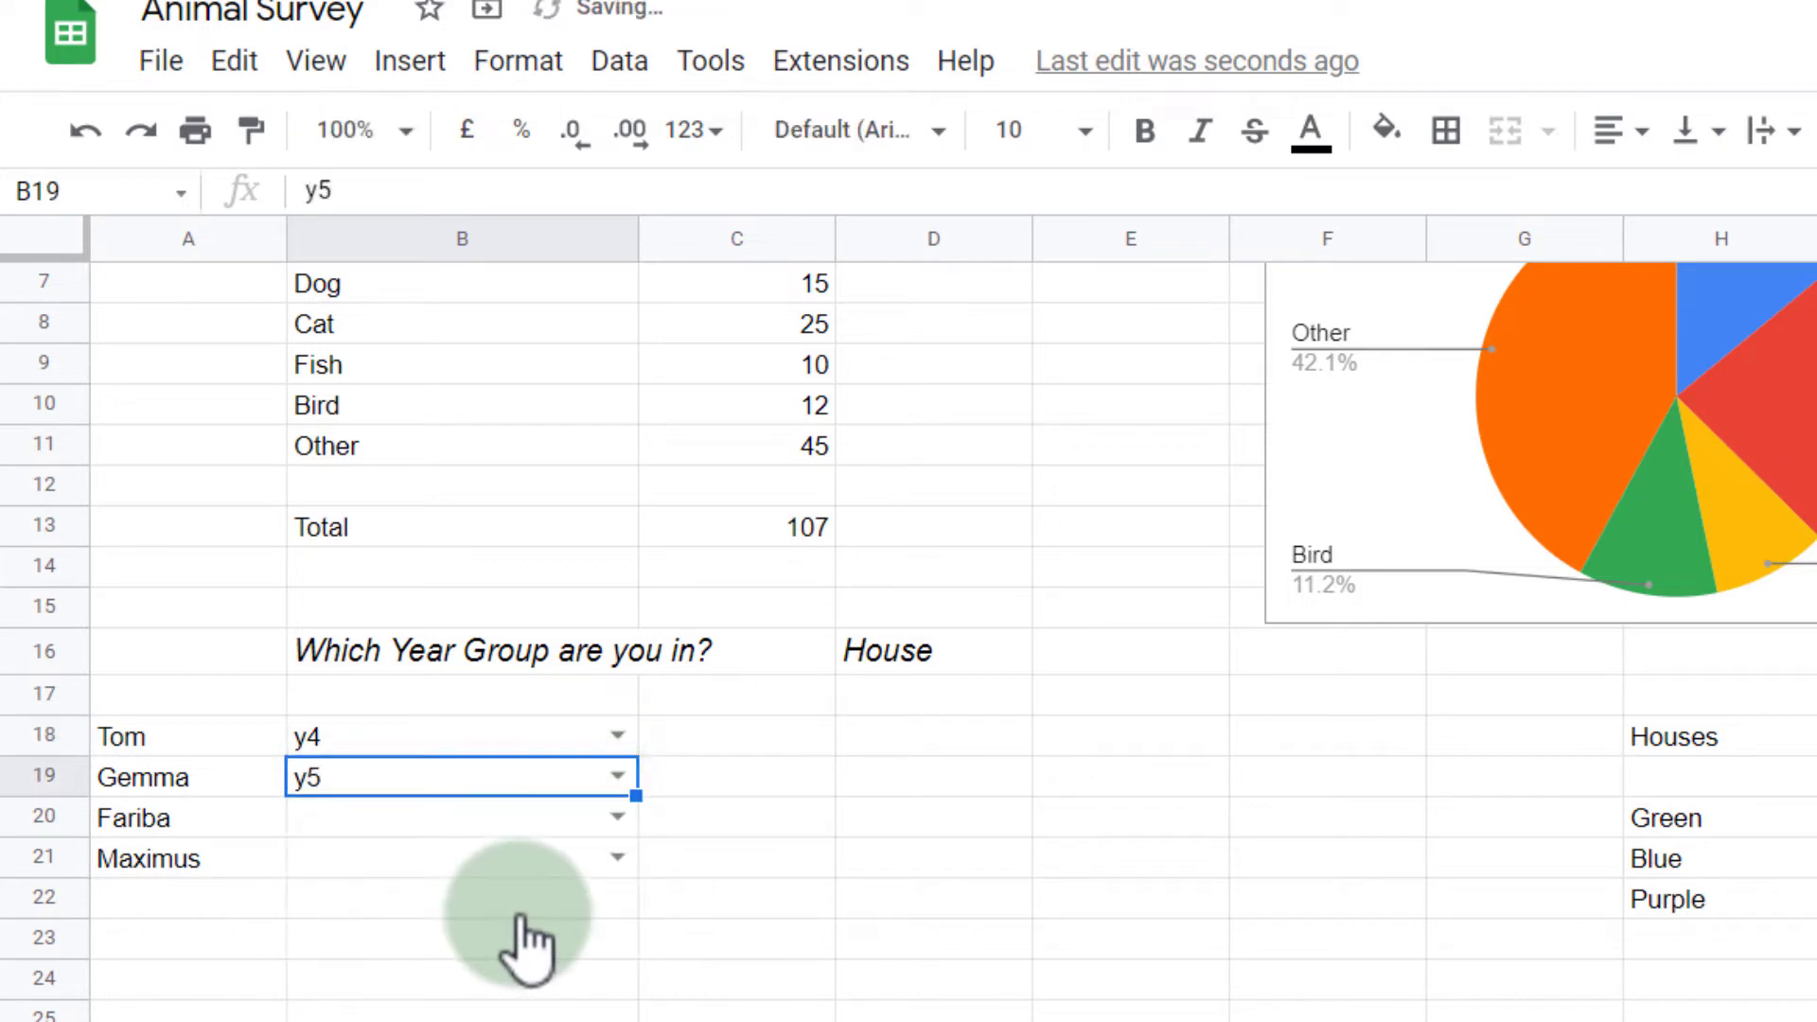
left_click(599, 826)
left_click(621, 818)
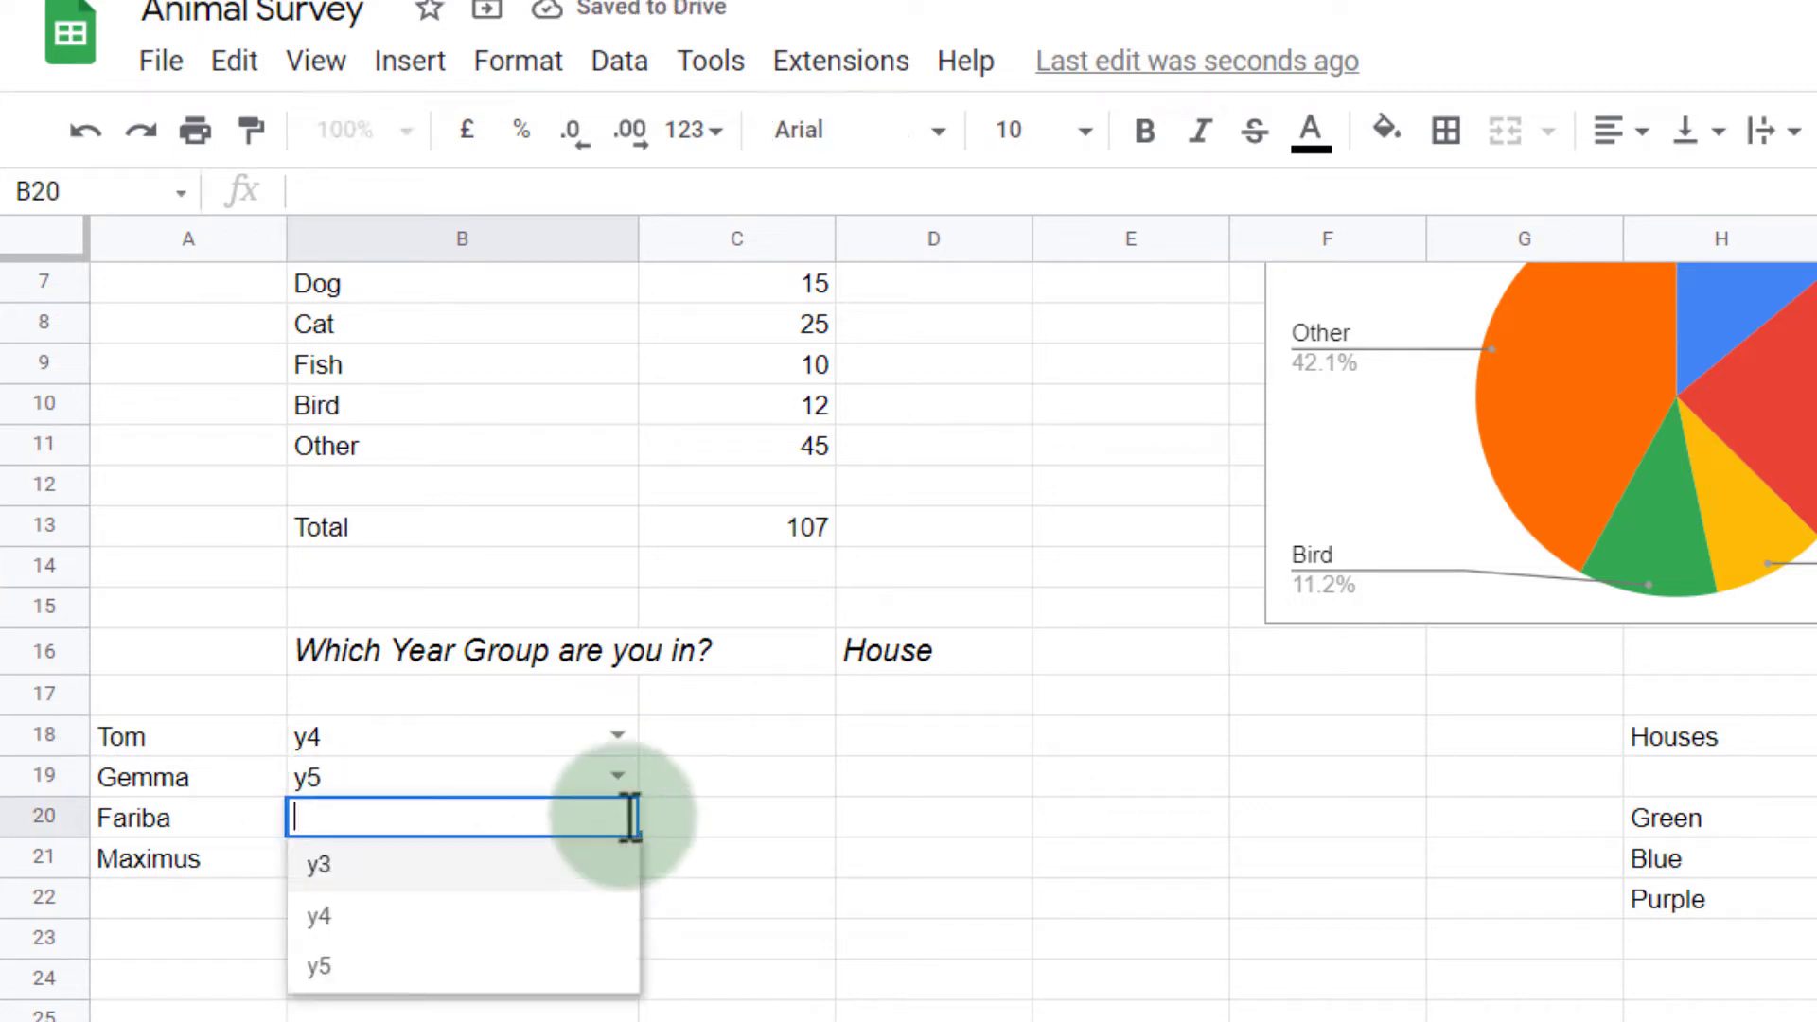
left_click(558, 894)
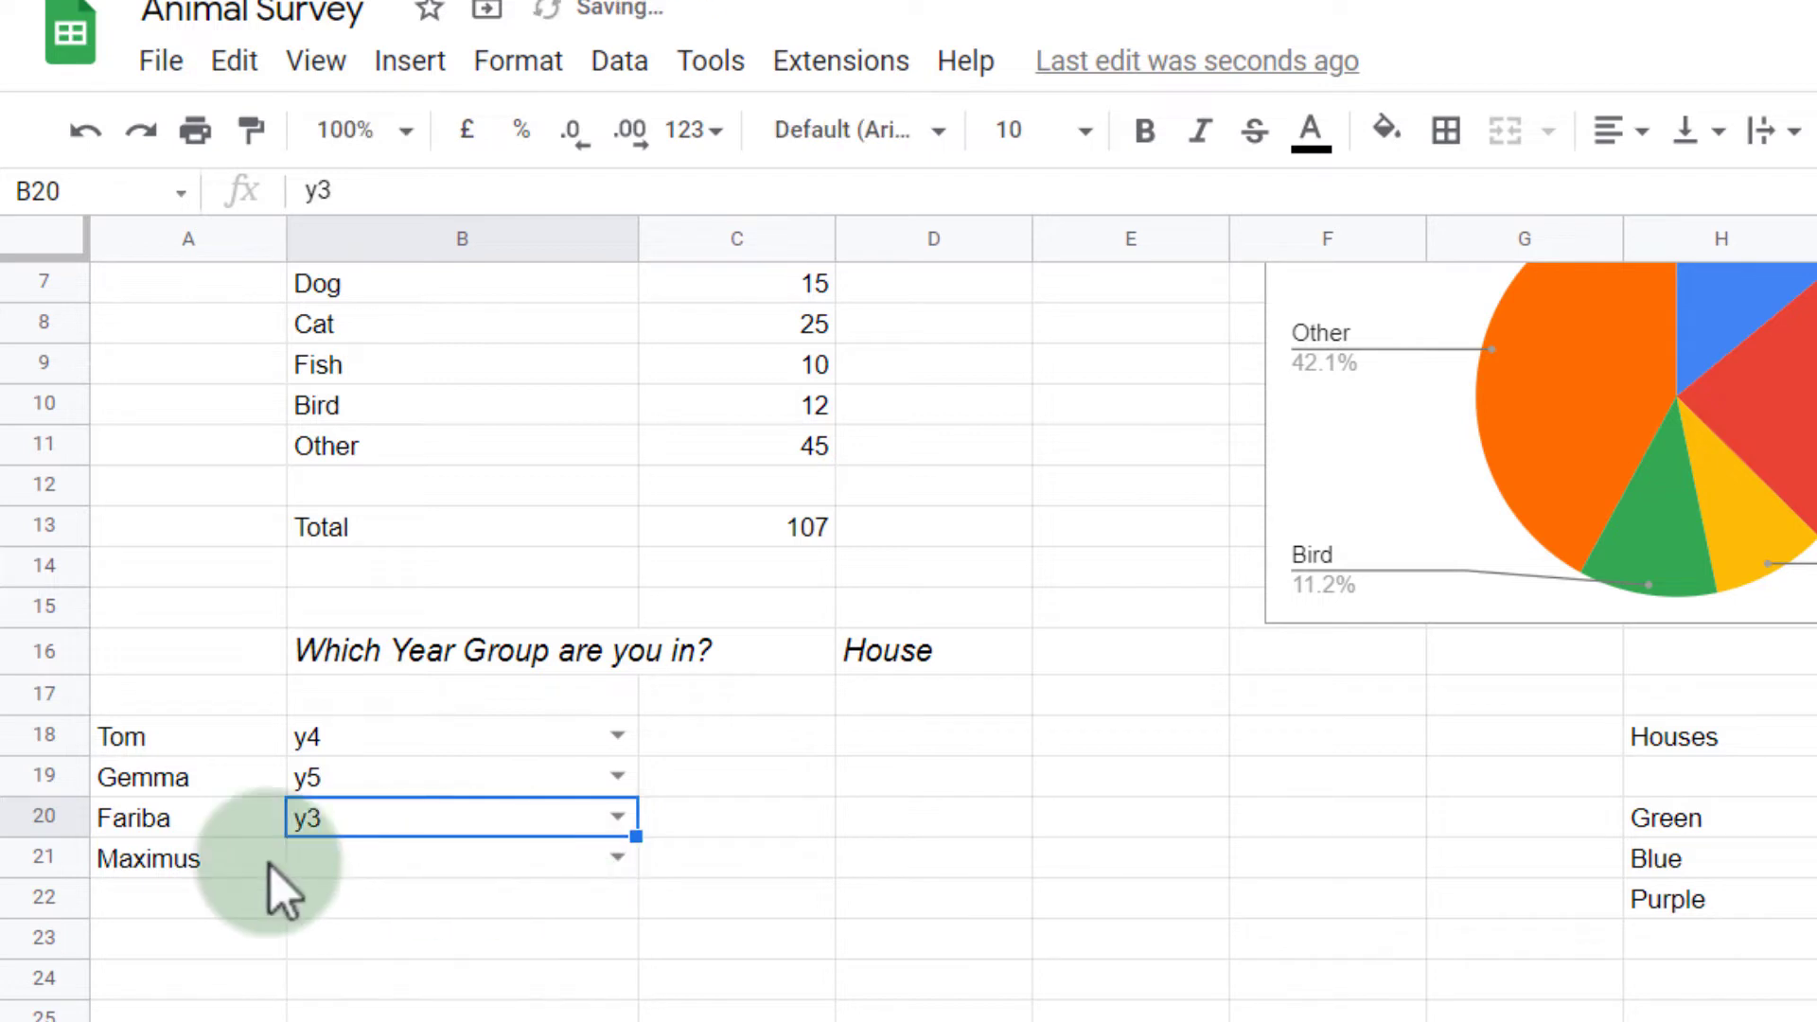
left_click(616, 863)
left_click(514, 1004)
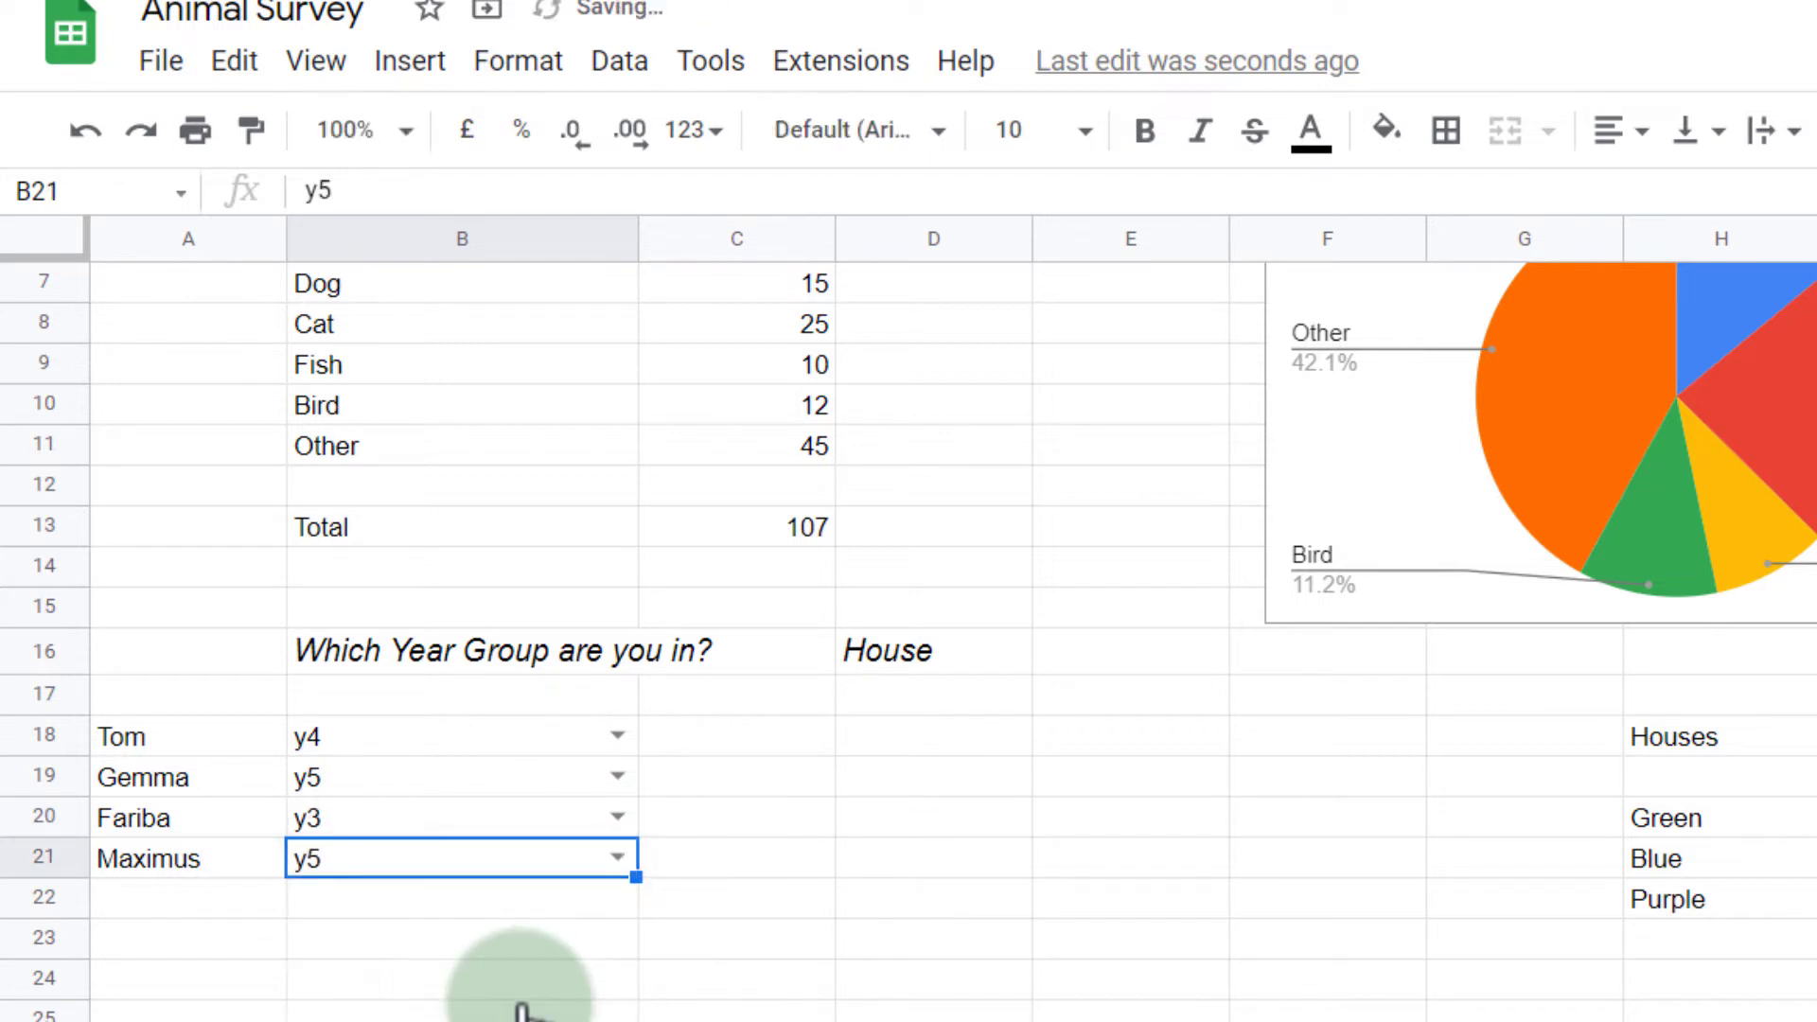
left_click(520, 989)
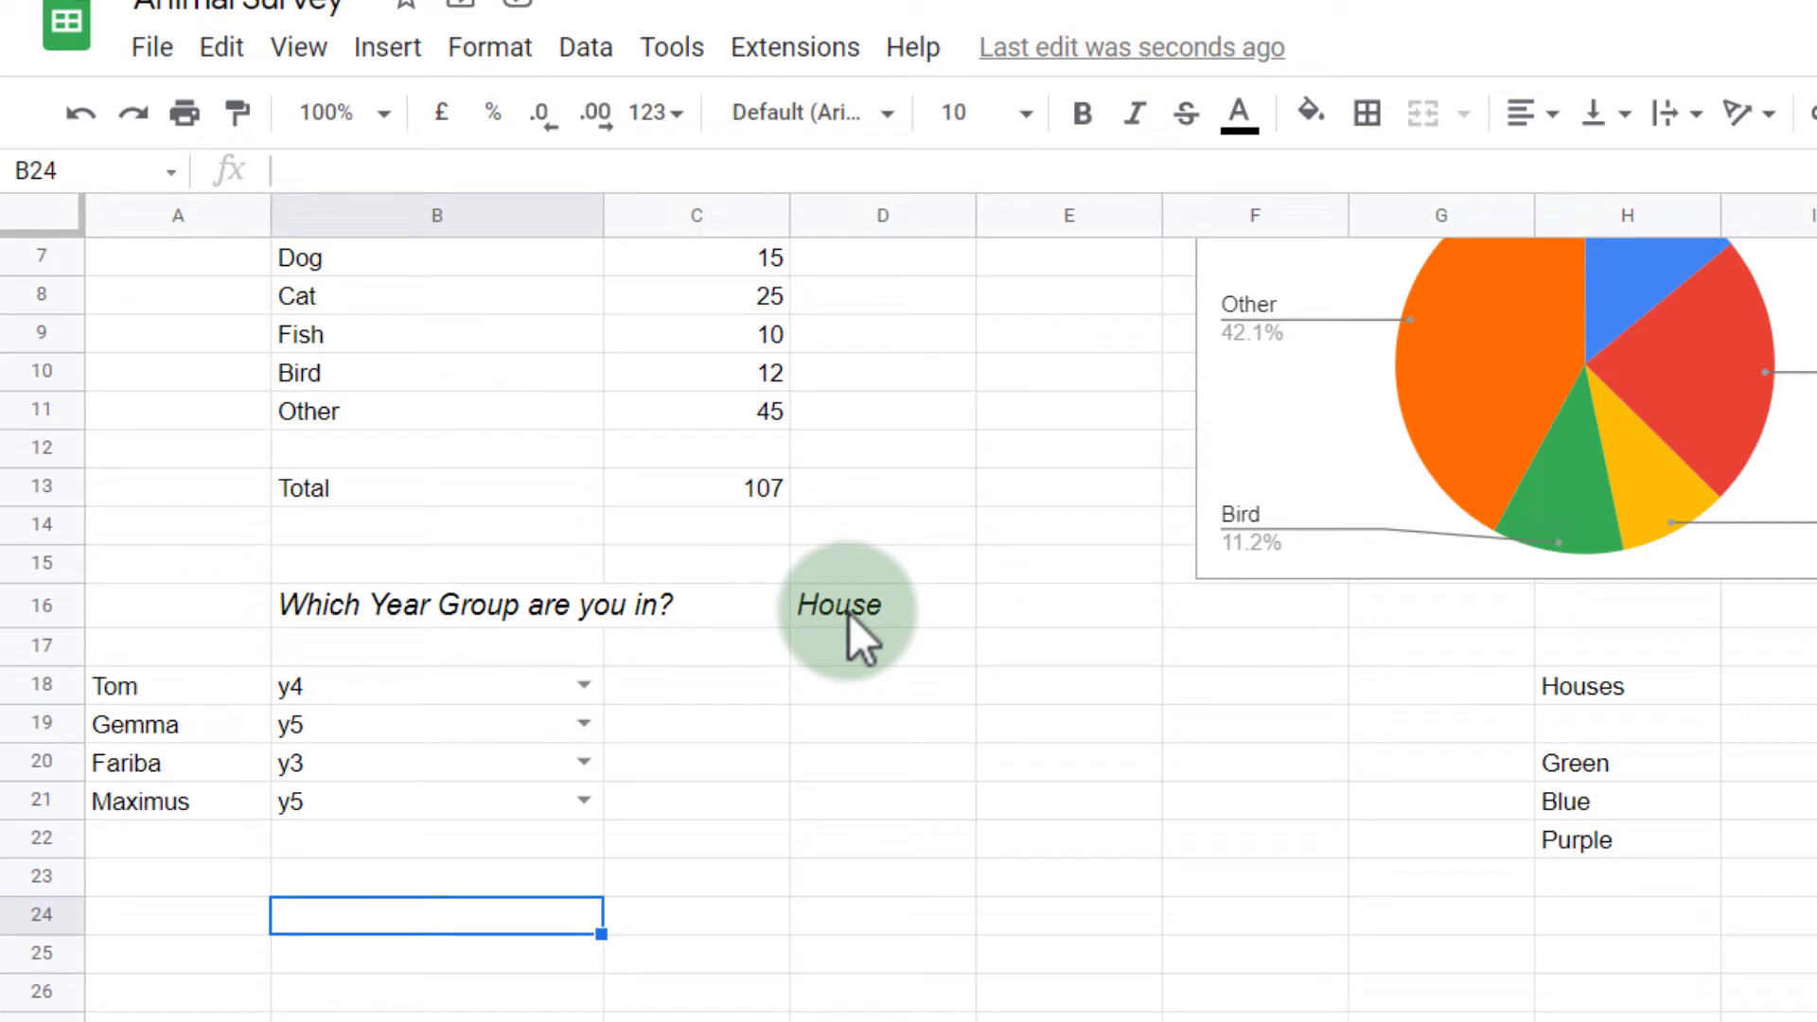
Step: Check the house names in H20:H22, then select D18:D21 and open the Data menu
left_click(1649, 769)
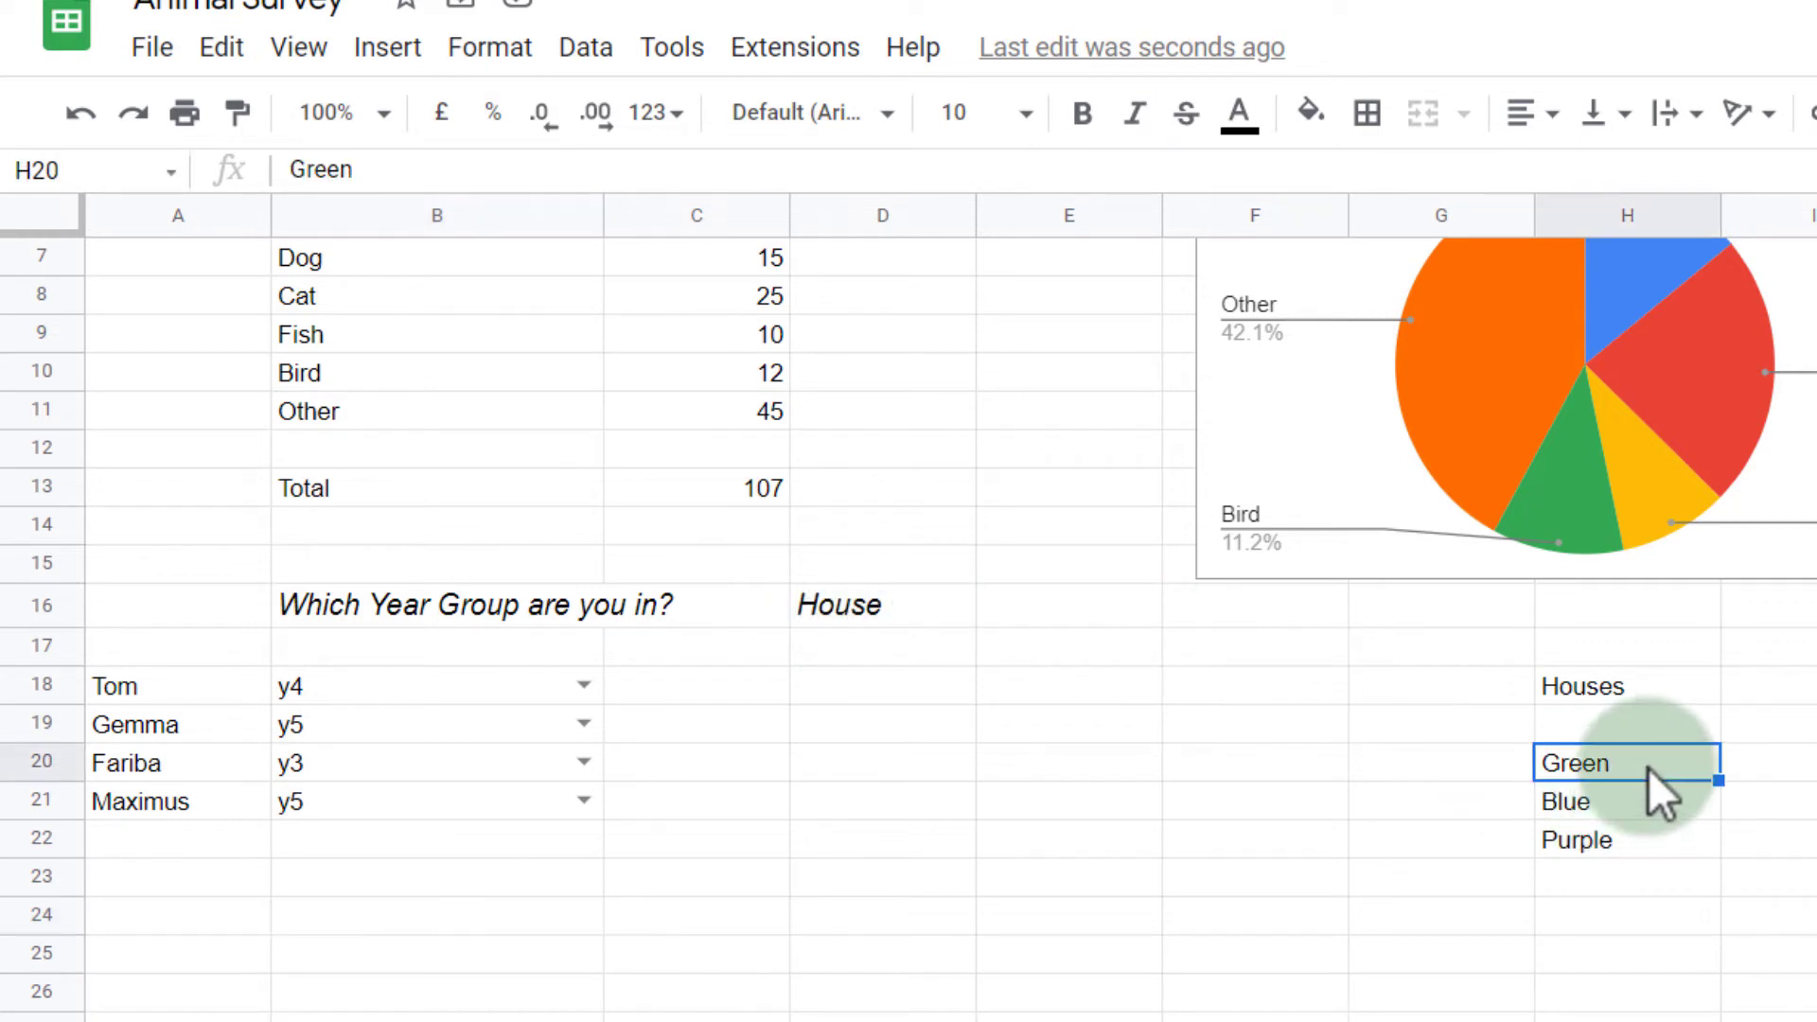
key("Down")
key("Down")
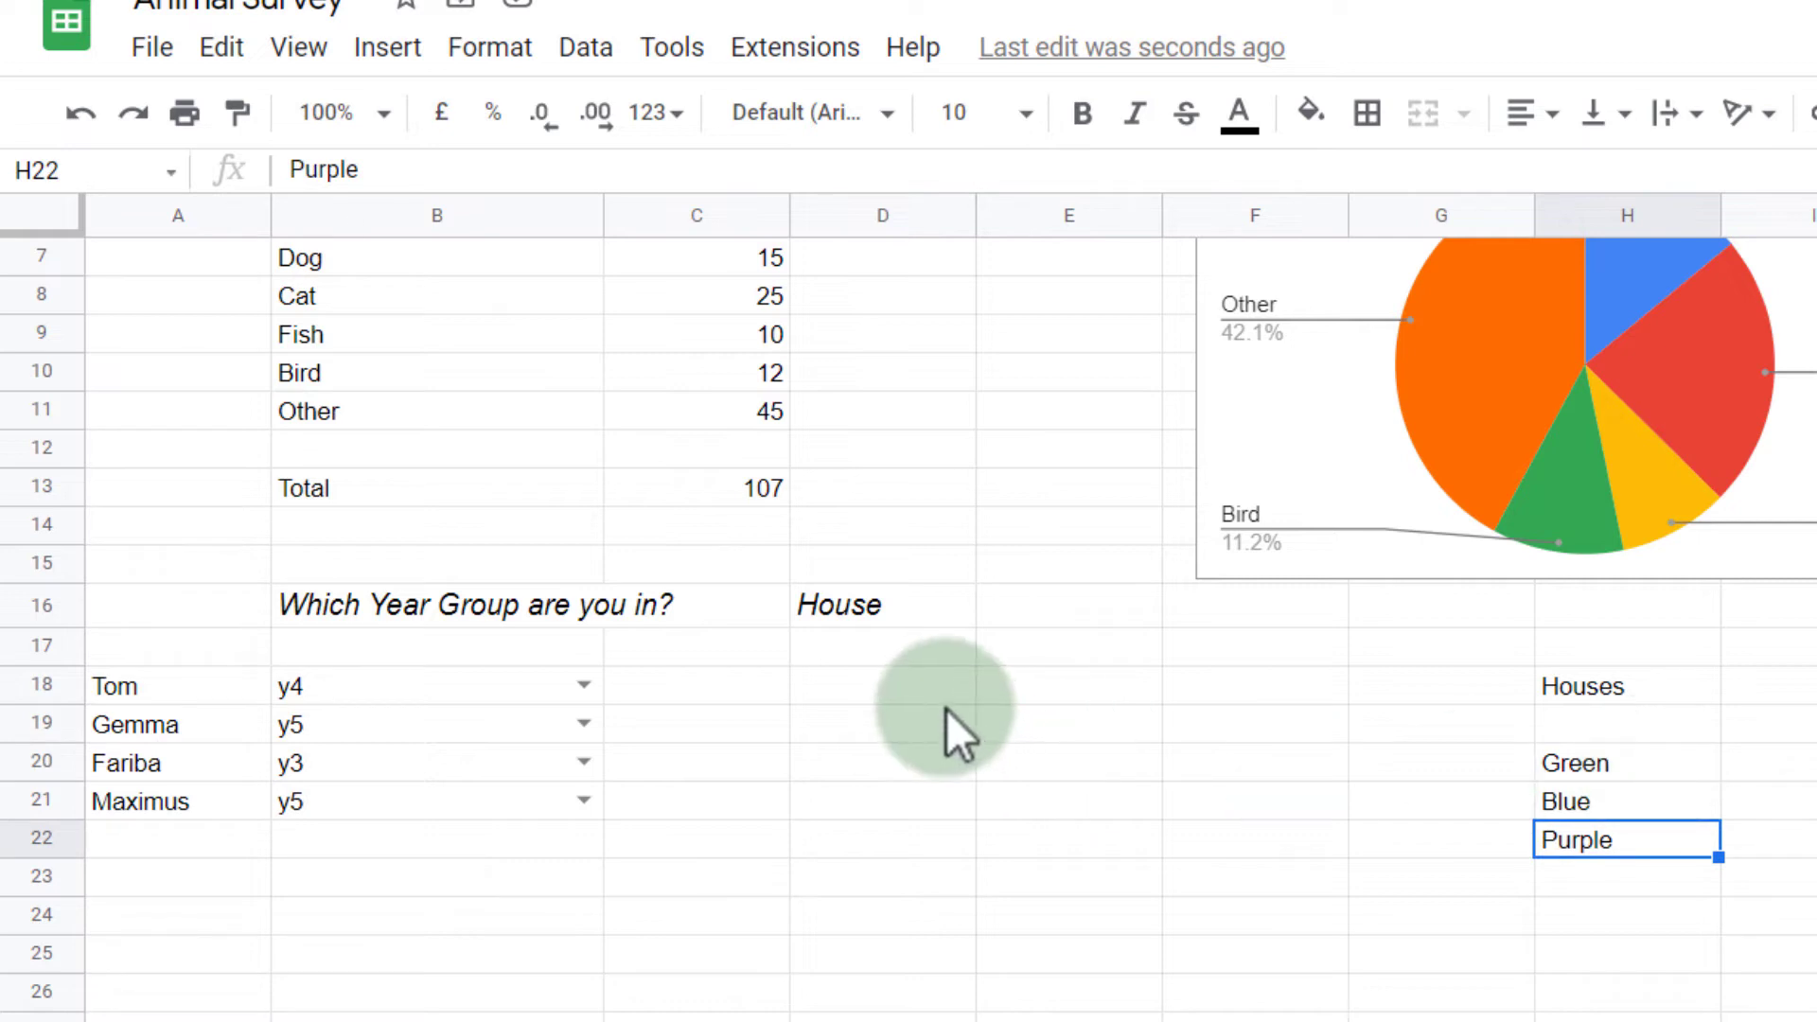
left_click_drag(885, 679, 885, 808)
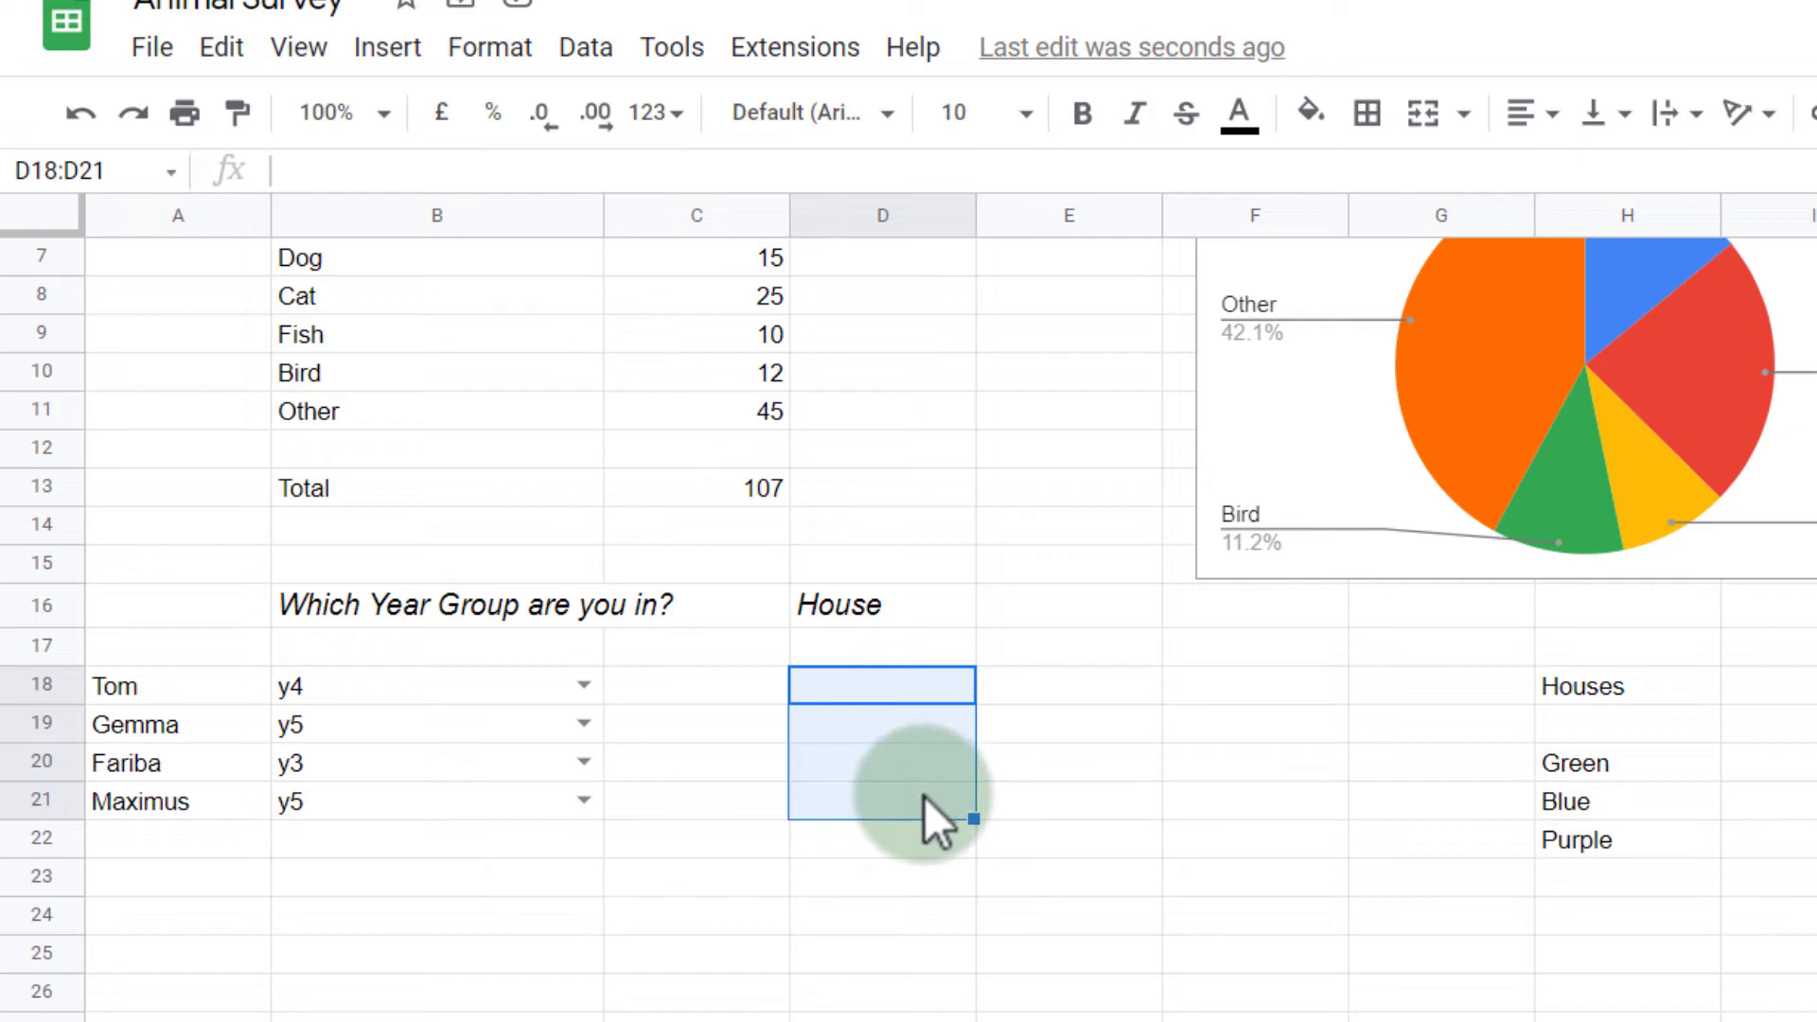
left_click(585, 49)
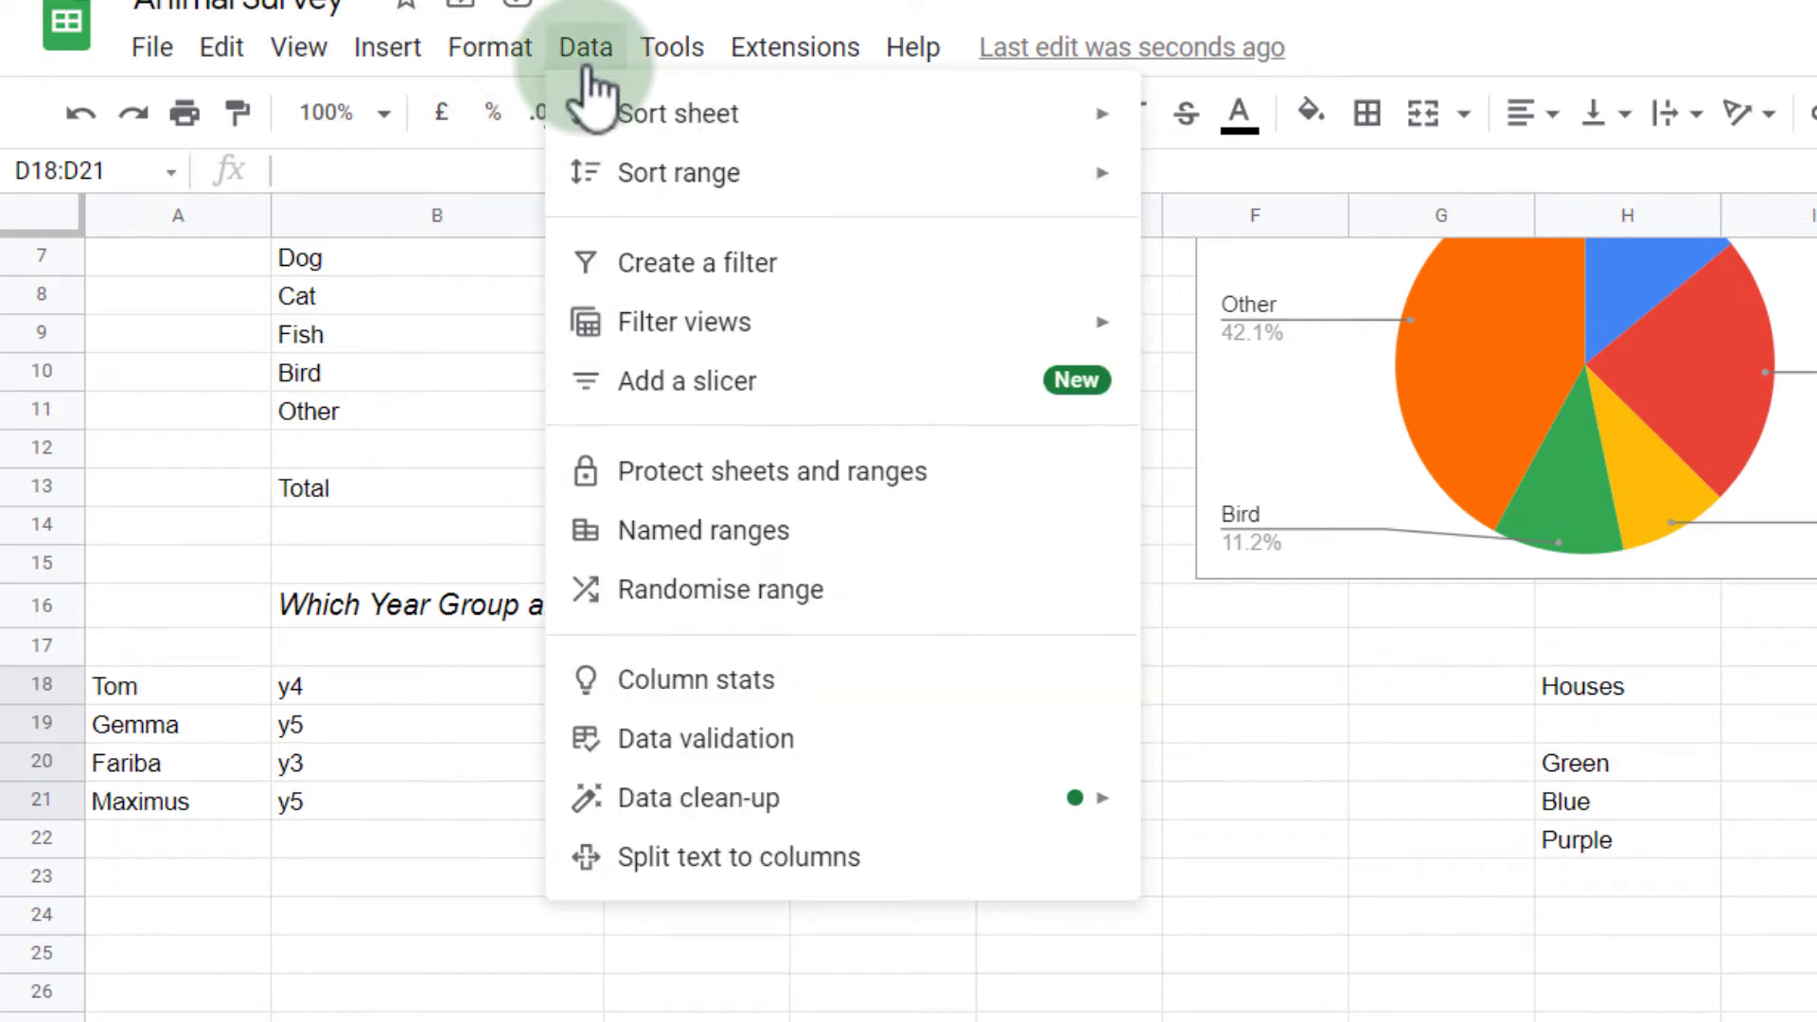
Step: Validate D18:D21 as a list from range H20:H22, rejecting any other input
left_click(851, 747)
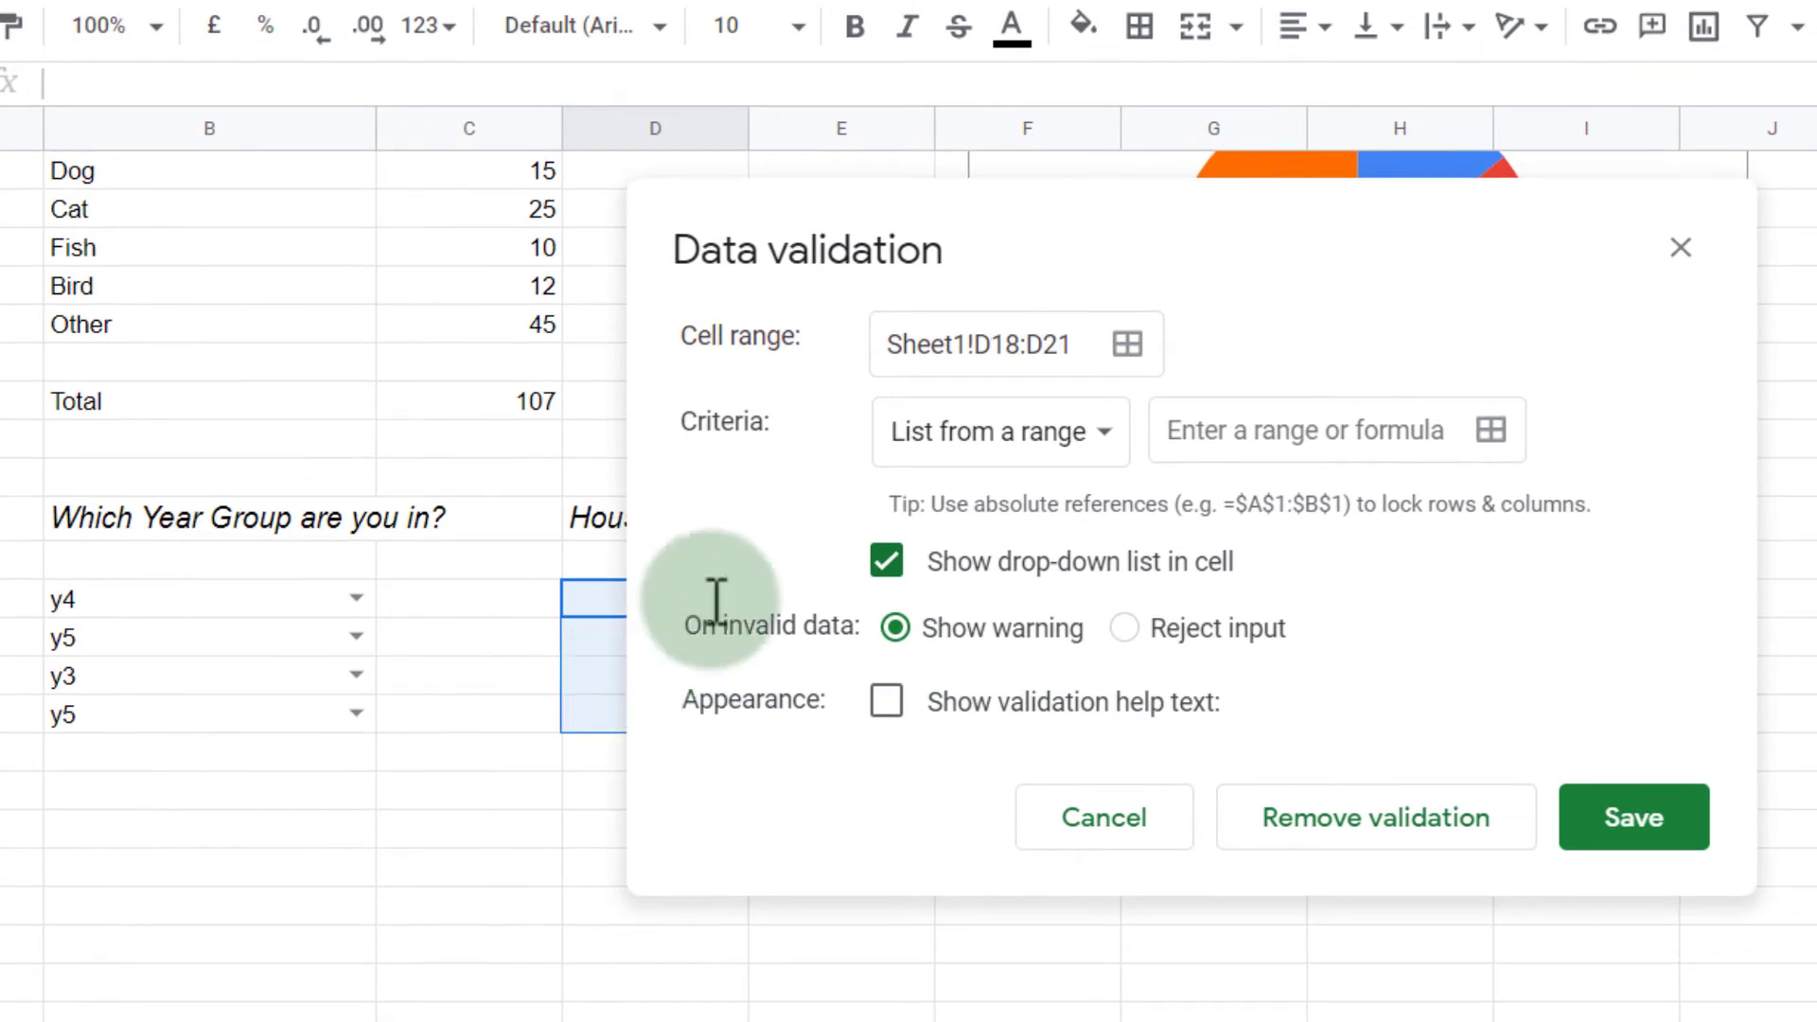
left_click(961, 433)
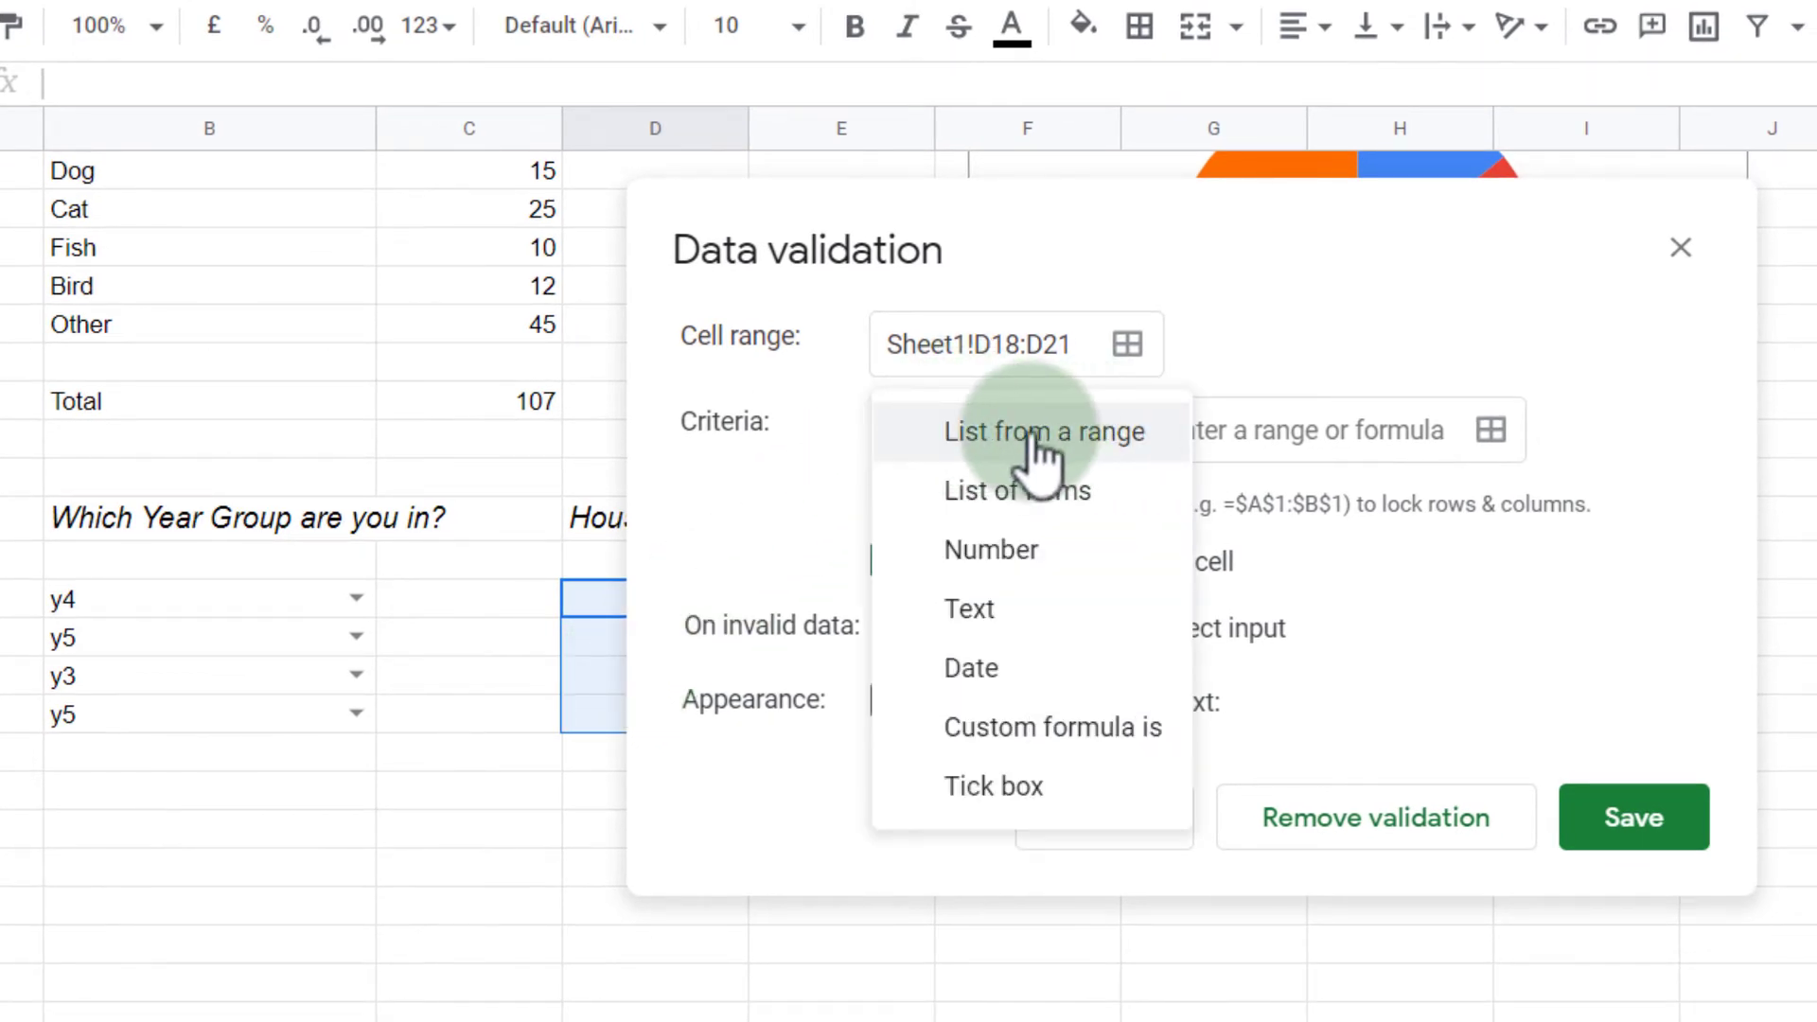
left_click(1046, 434)
left_click(1304, 427)
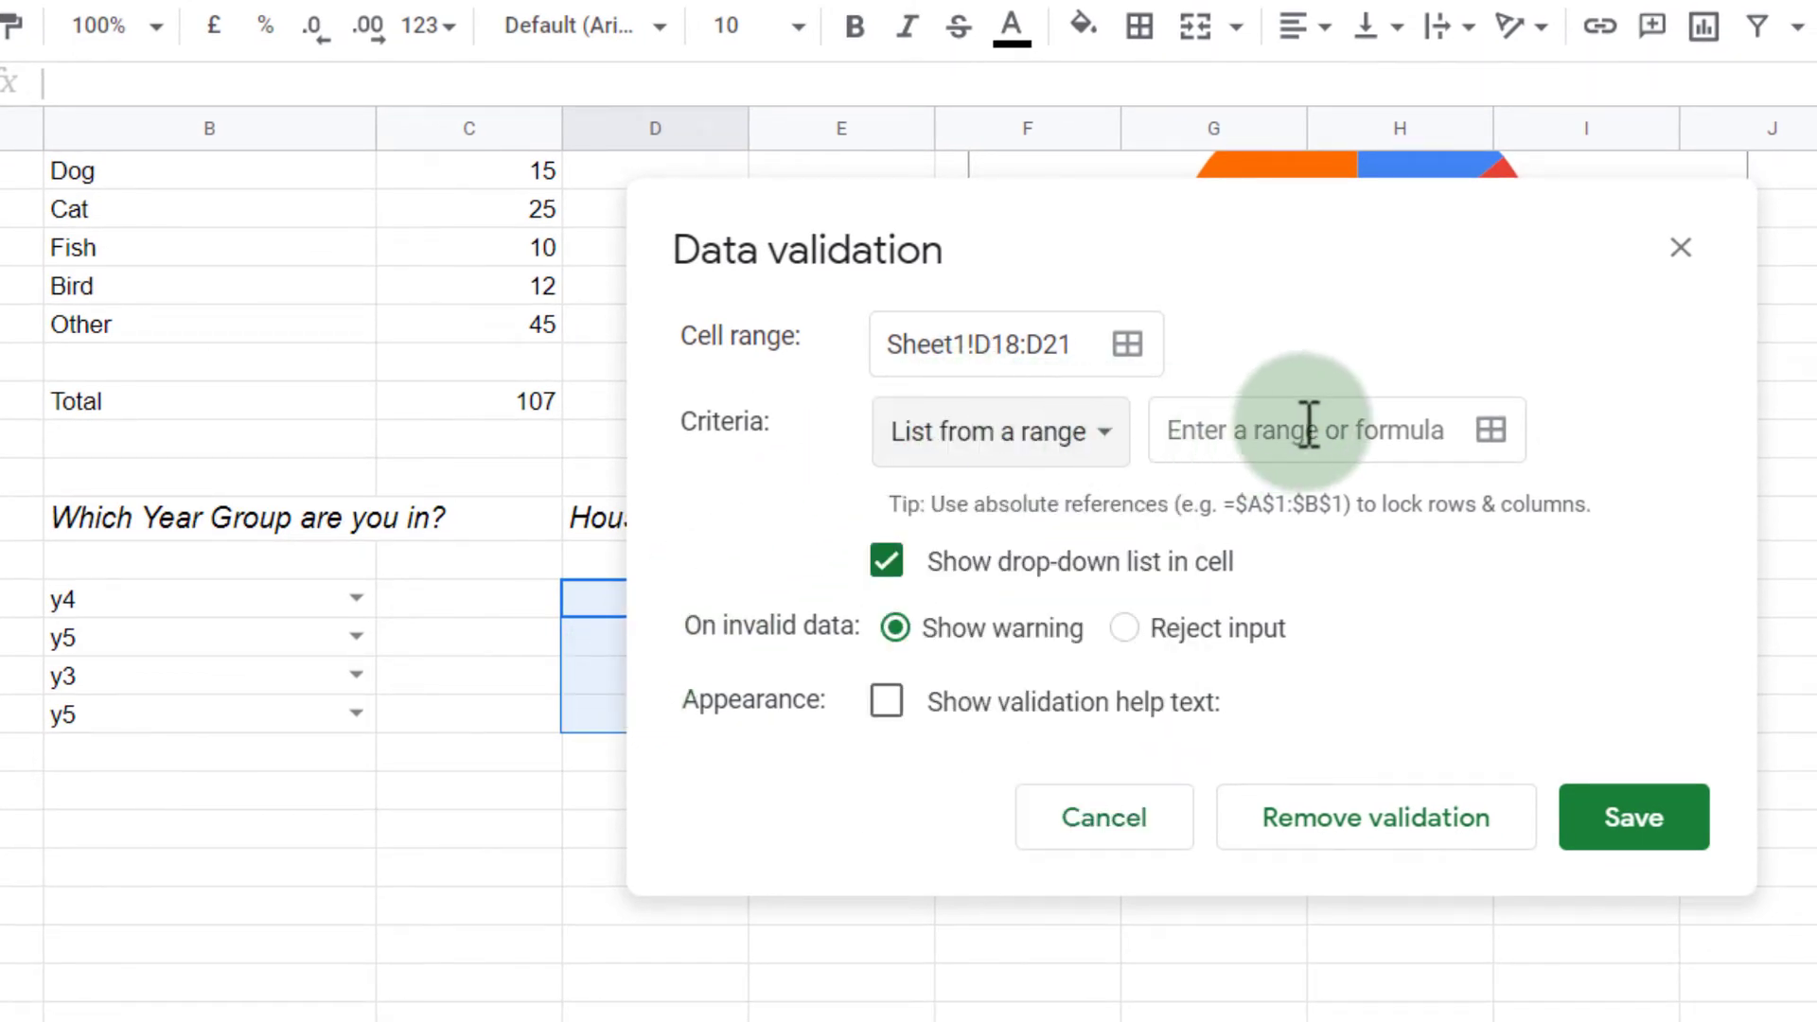
left_click_drag(1417, 229, 825, 195)
left_click(729, 407)
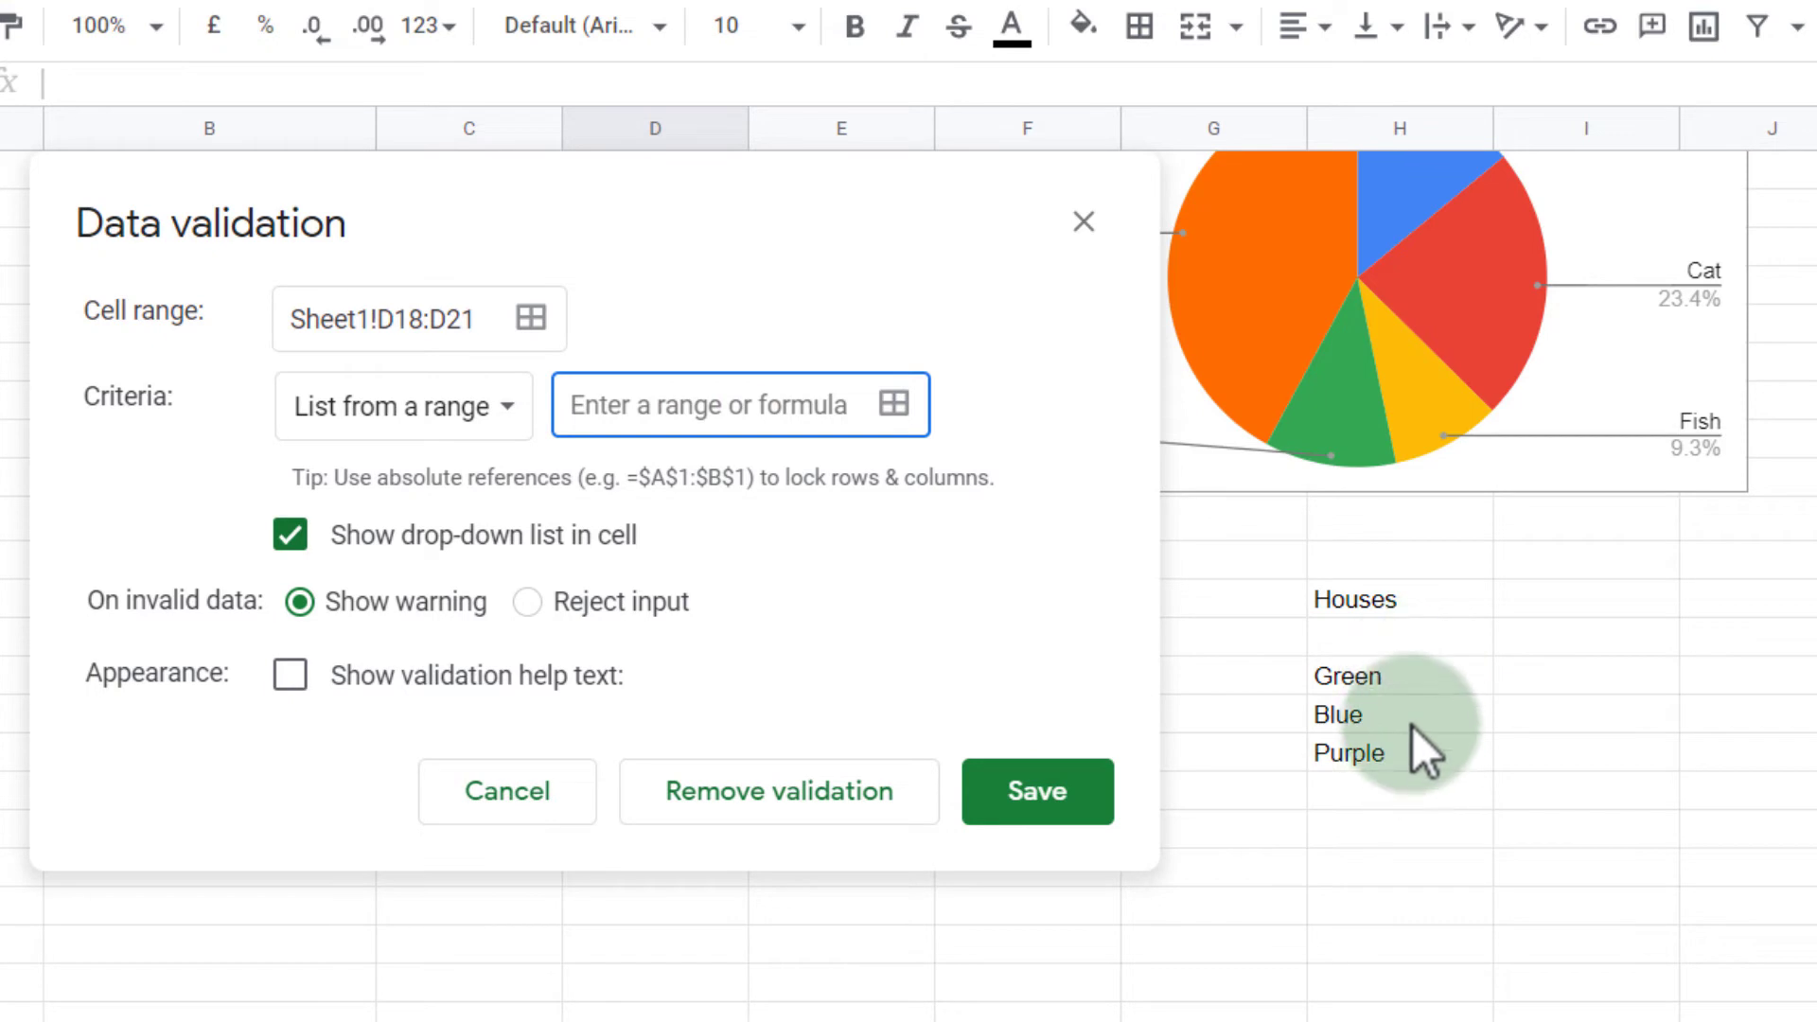
left_click_drag(1404, 666, 1417, 755)
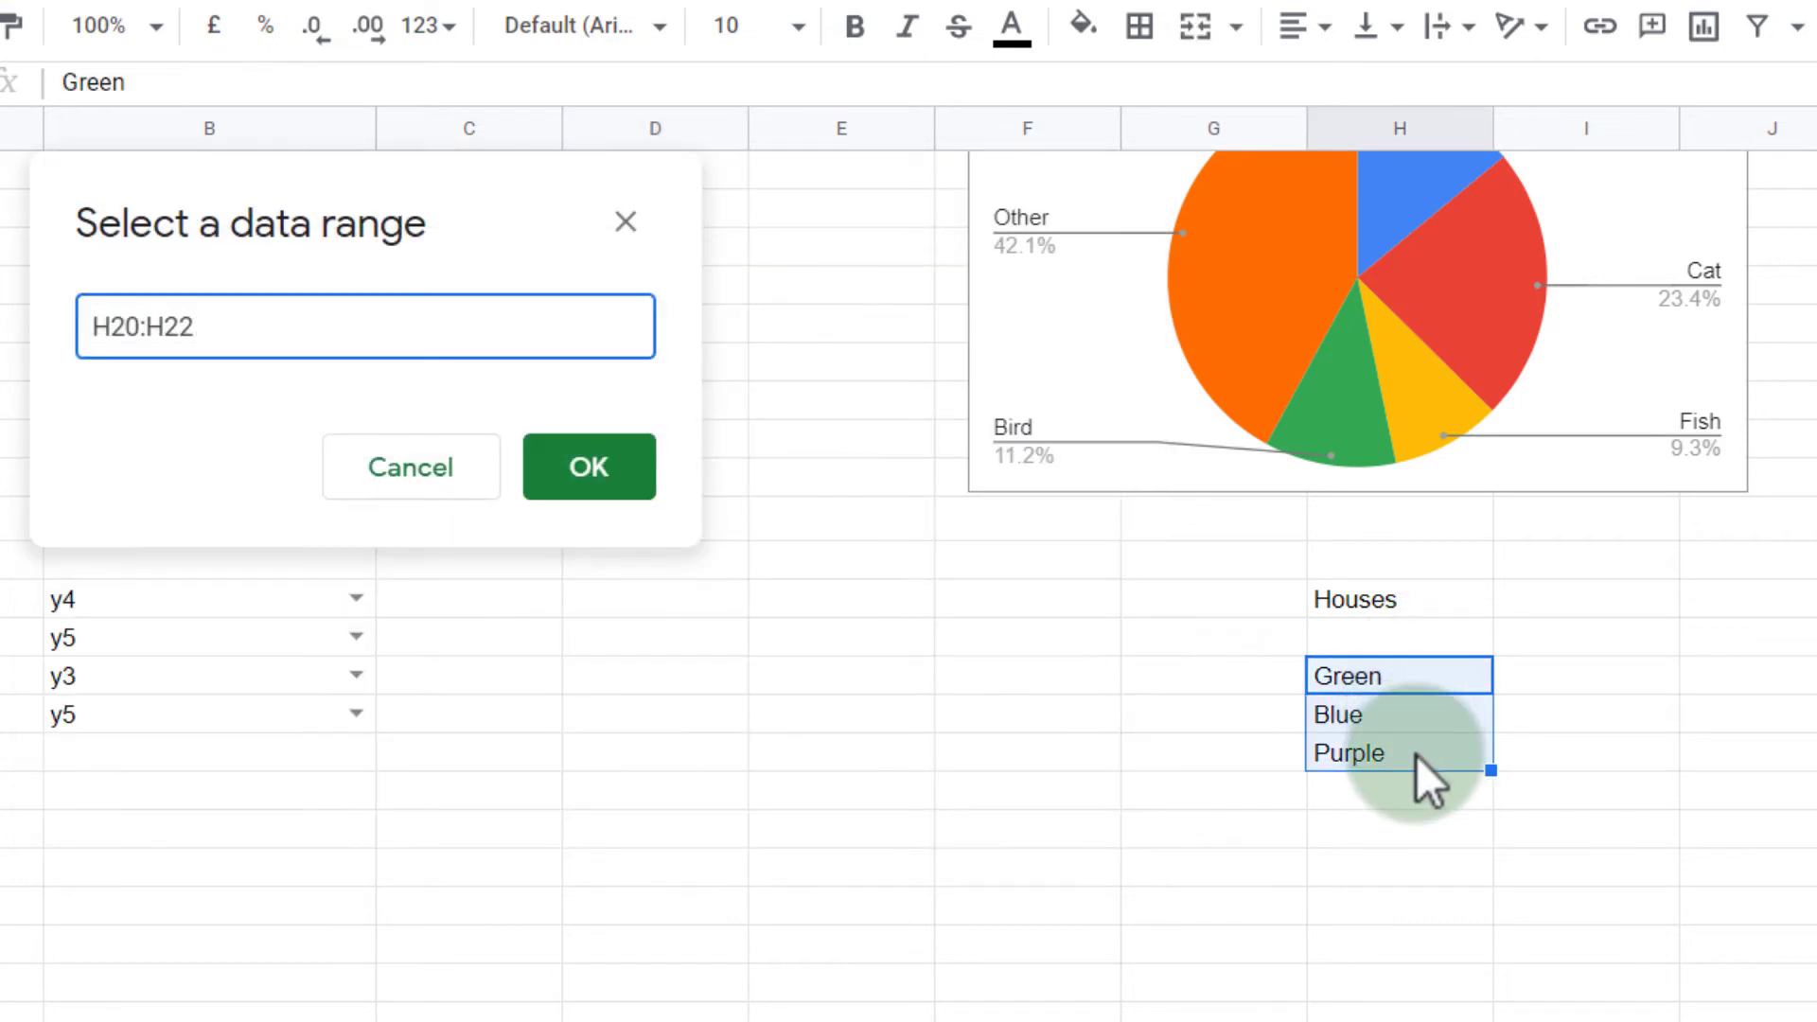
left_click(601, 473)
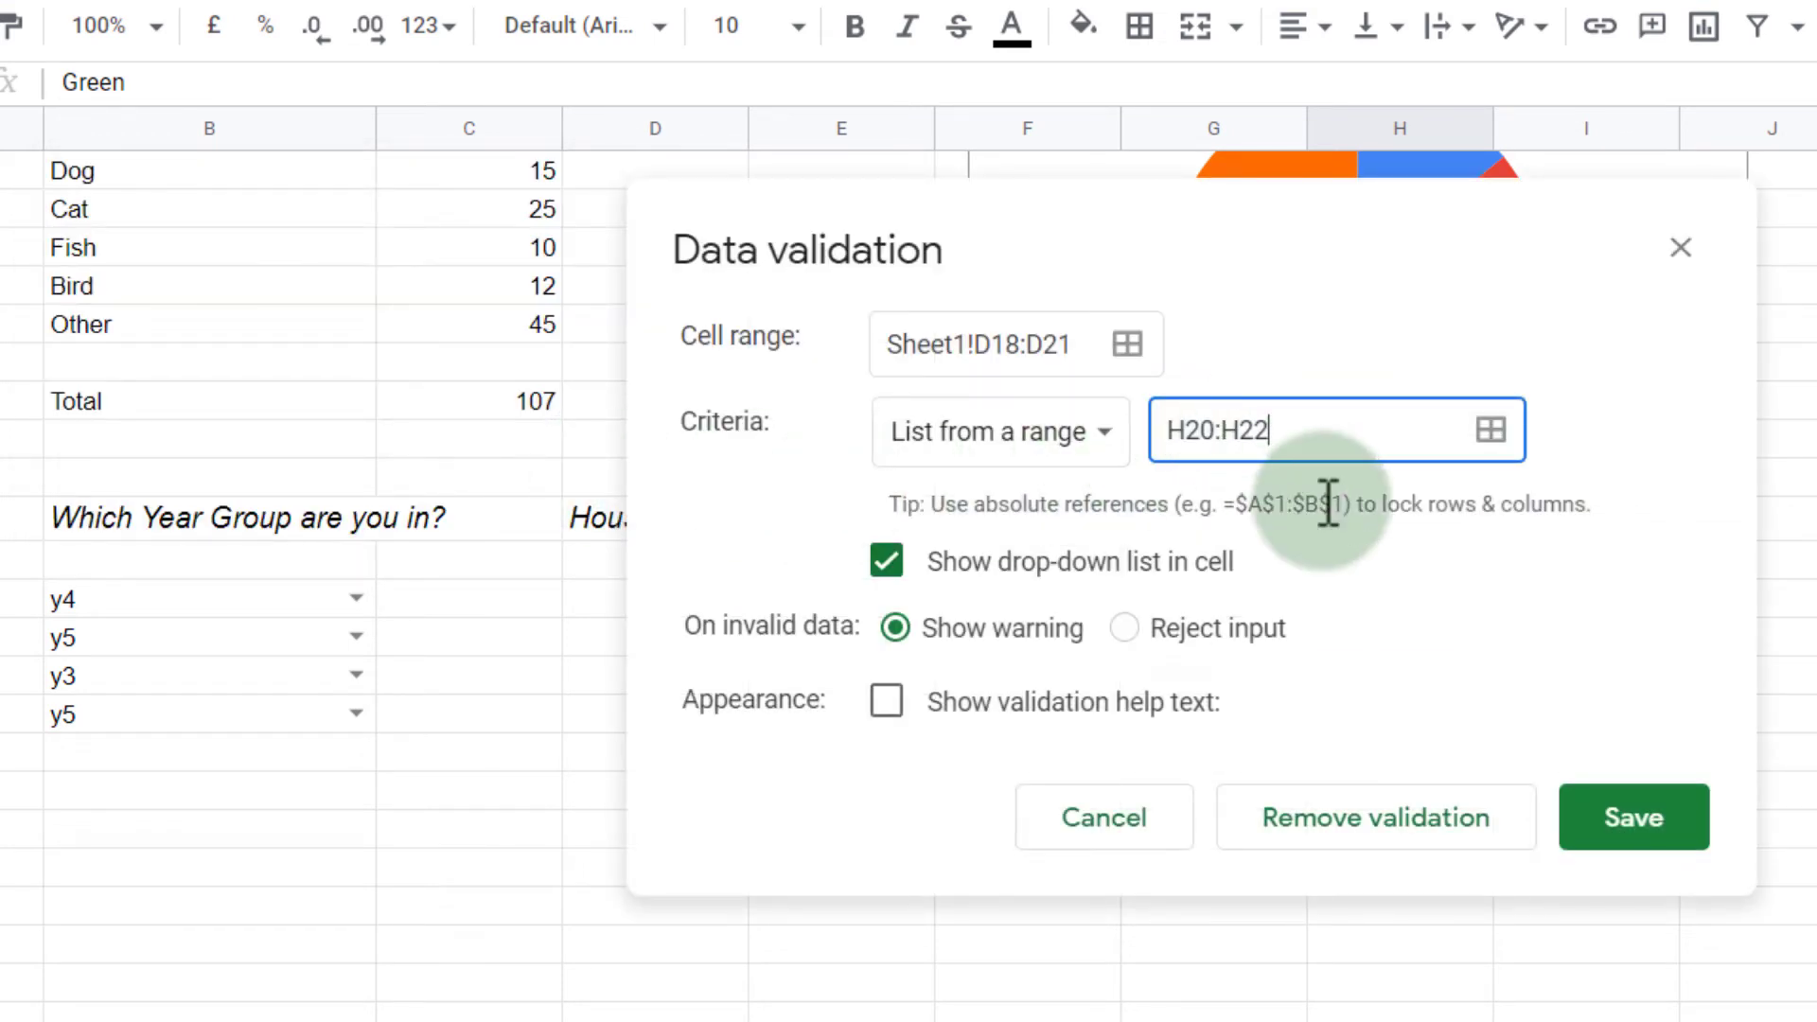
left_click(1162, 644)
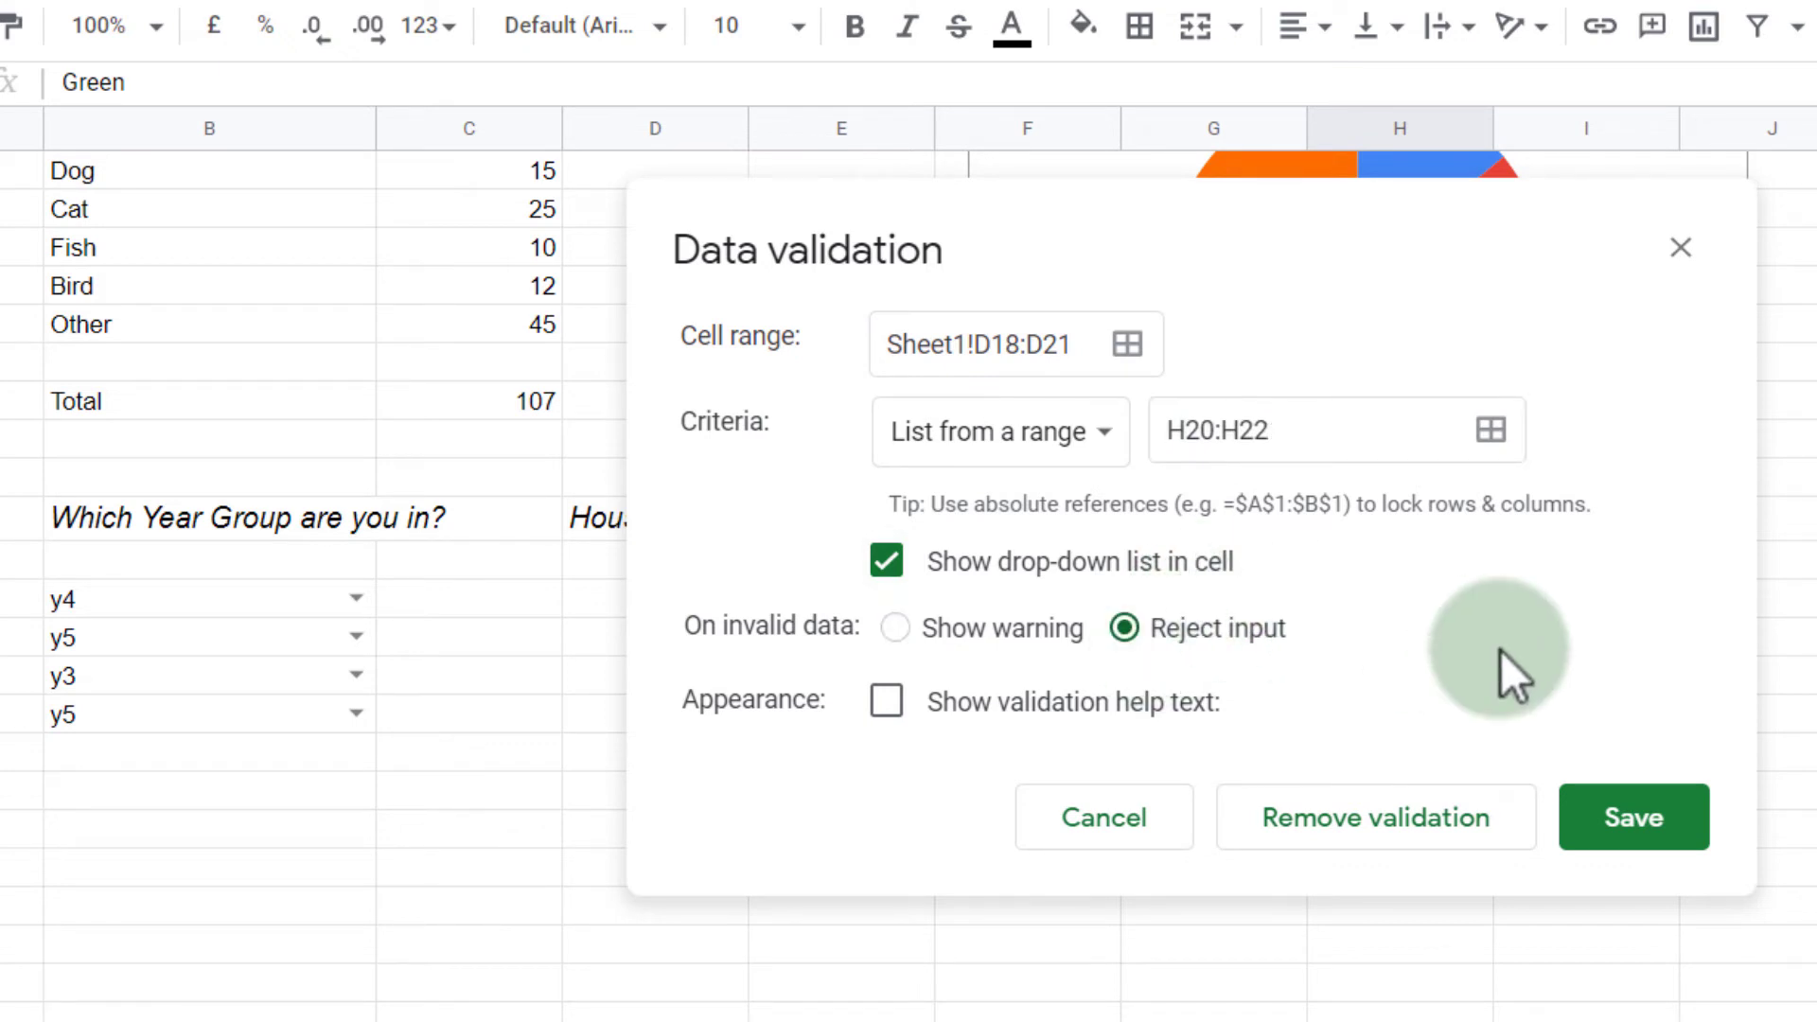
Step: Save the house rule and choose Blue from D18's new drop-down
left_click(1640, 819)
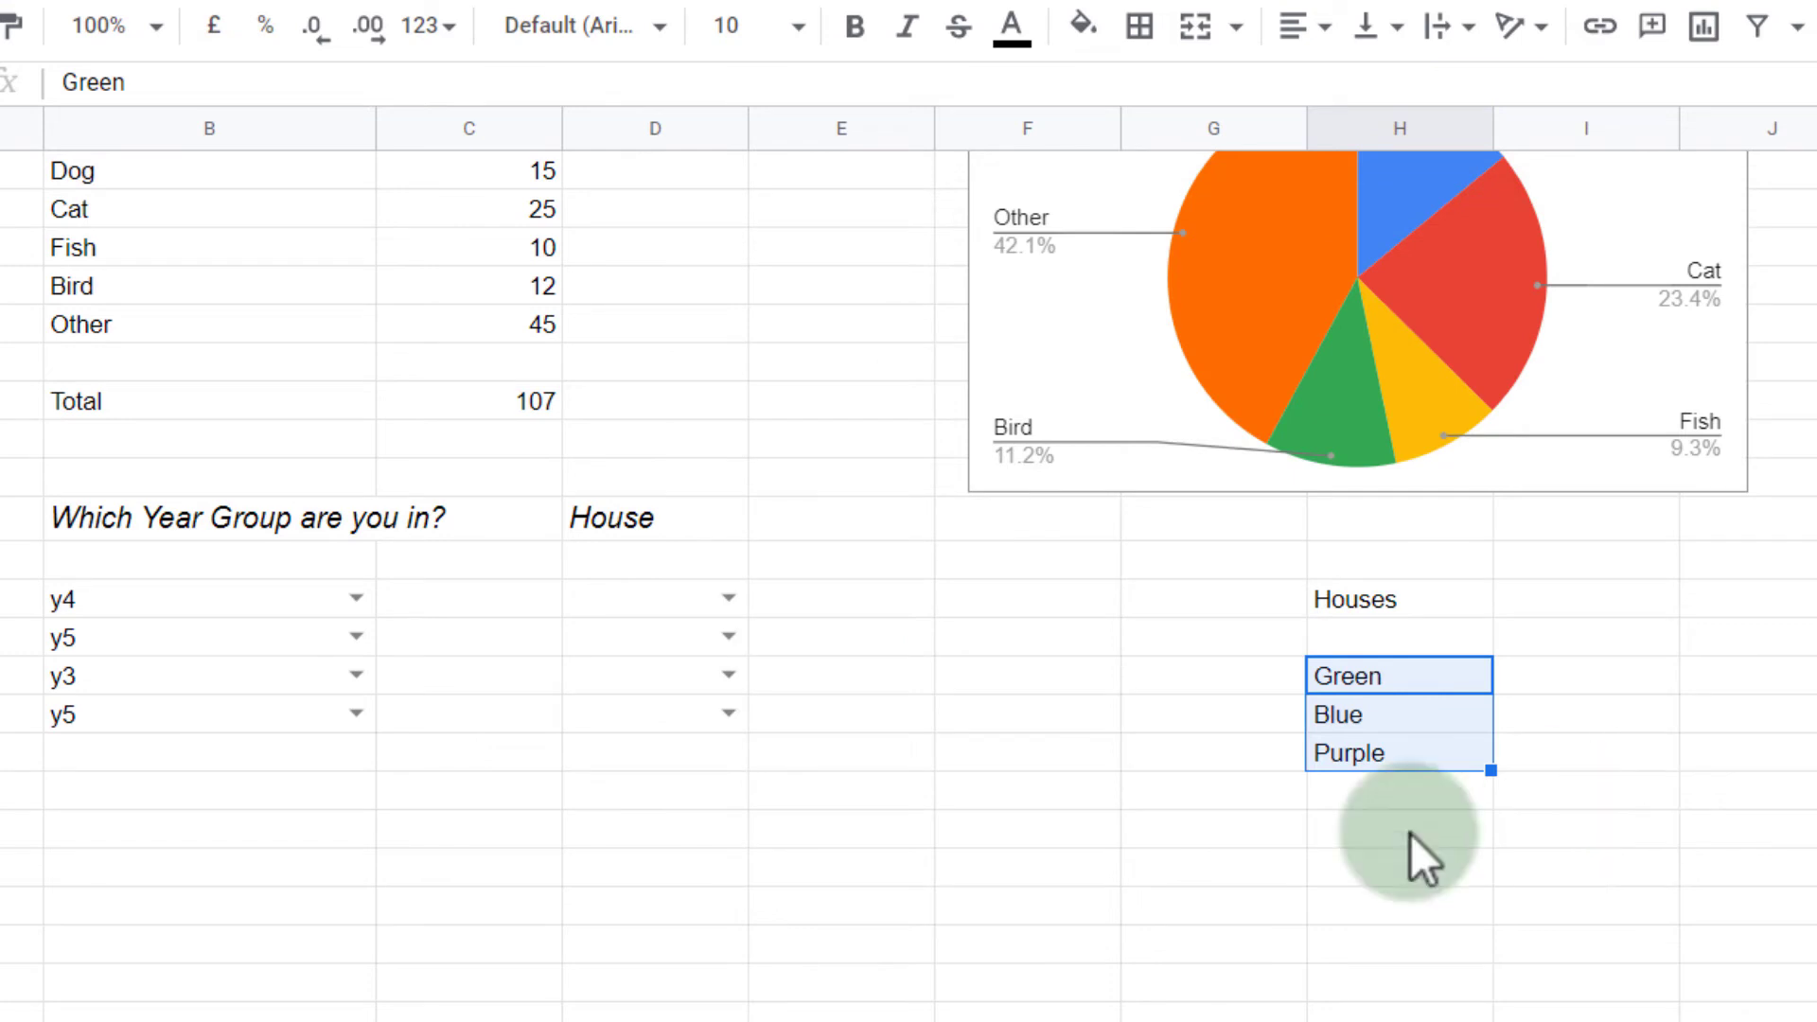
left_click(729, 598)
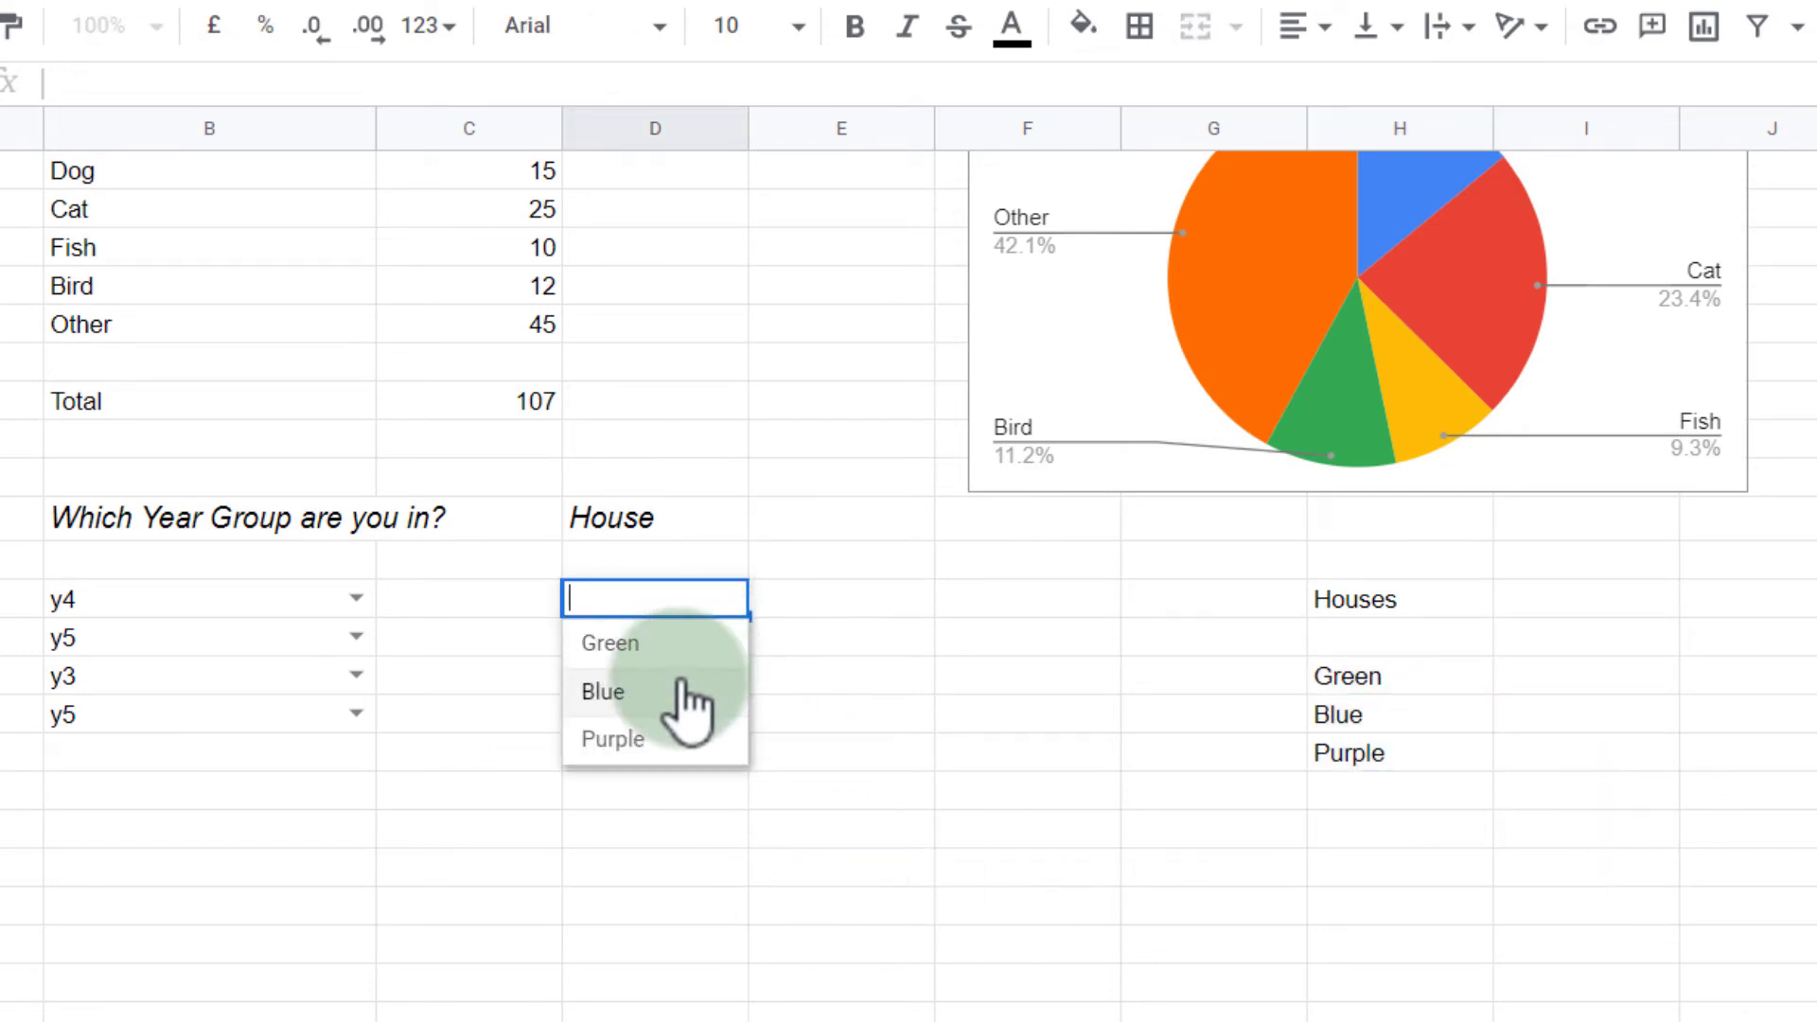
left_click(677, 827)
left_click(736, 603)
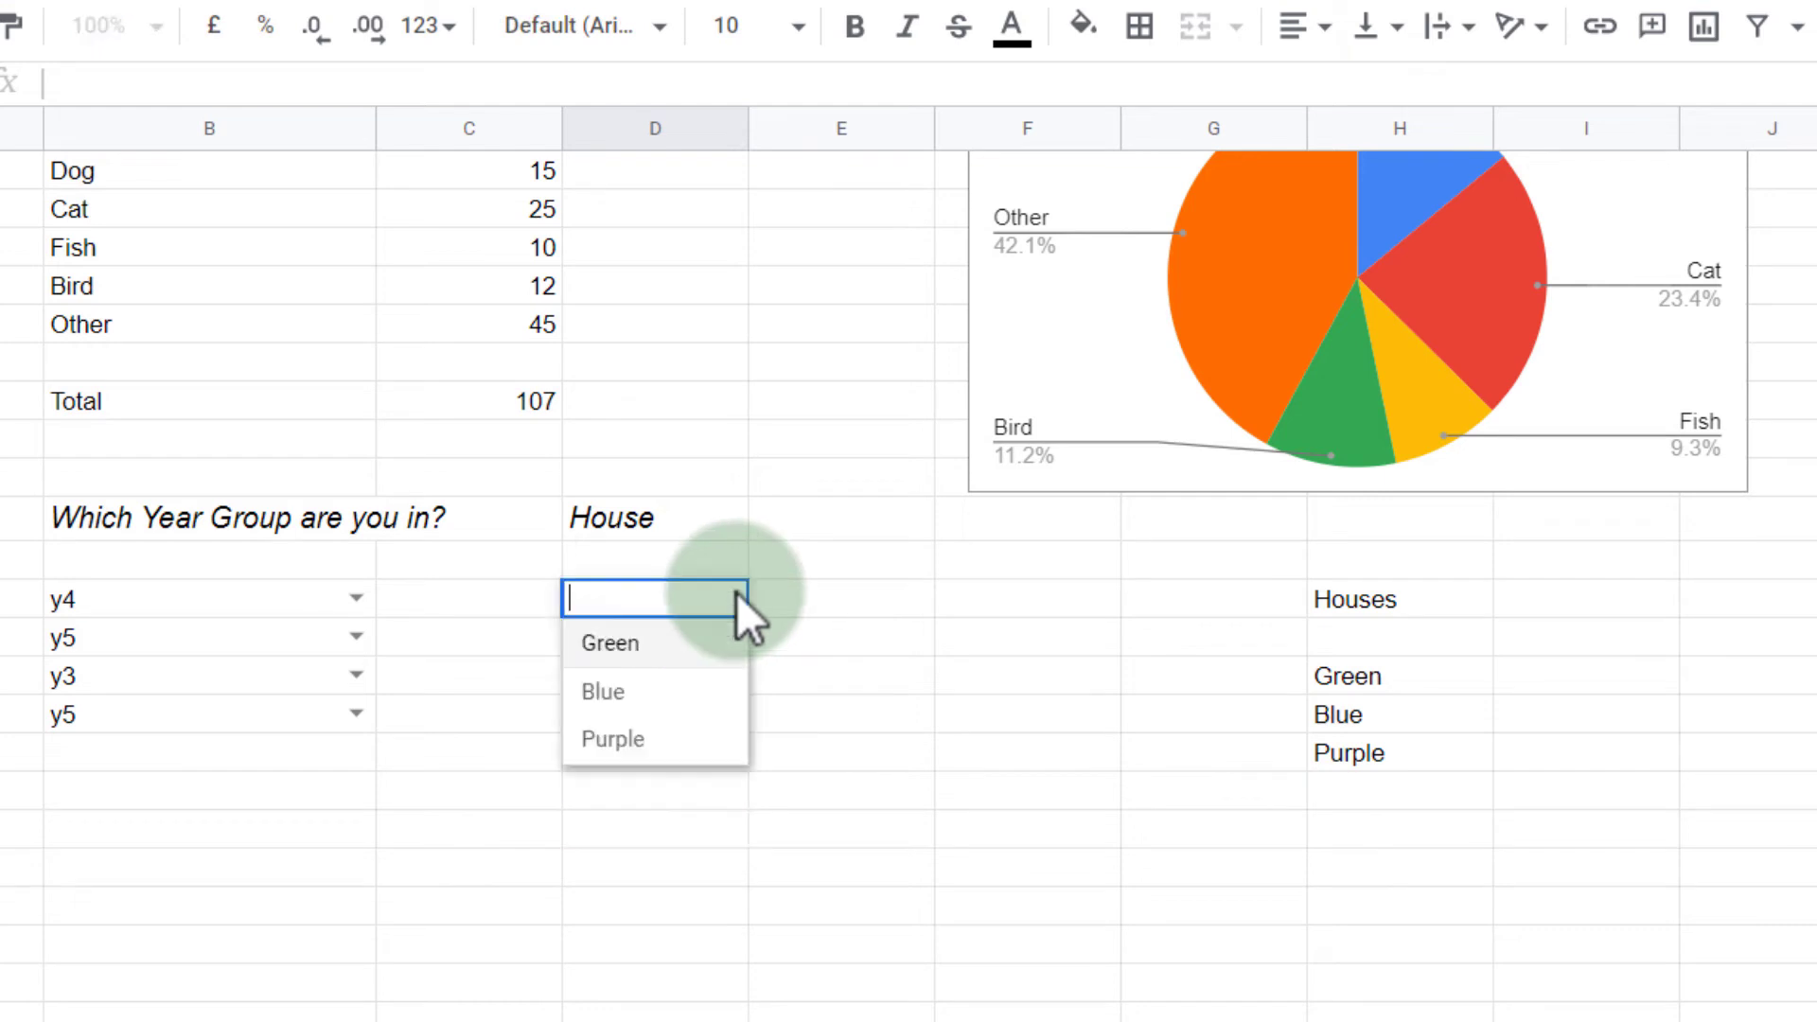
left_click(697, 689)
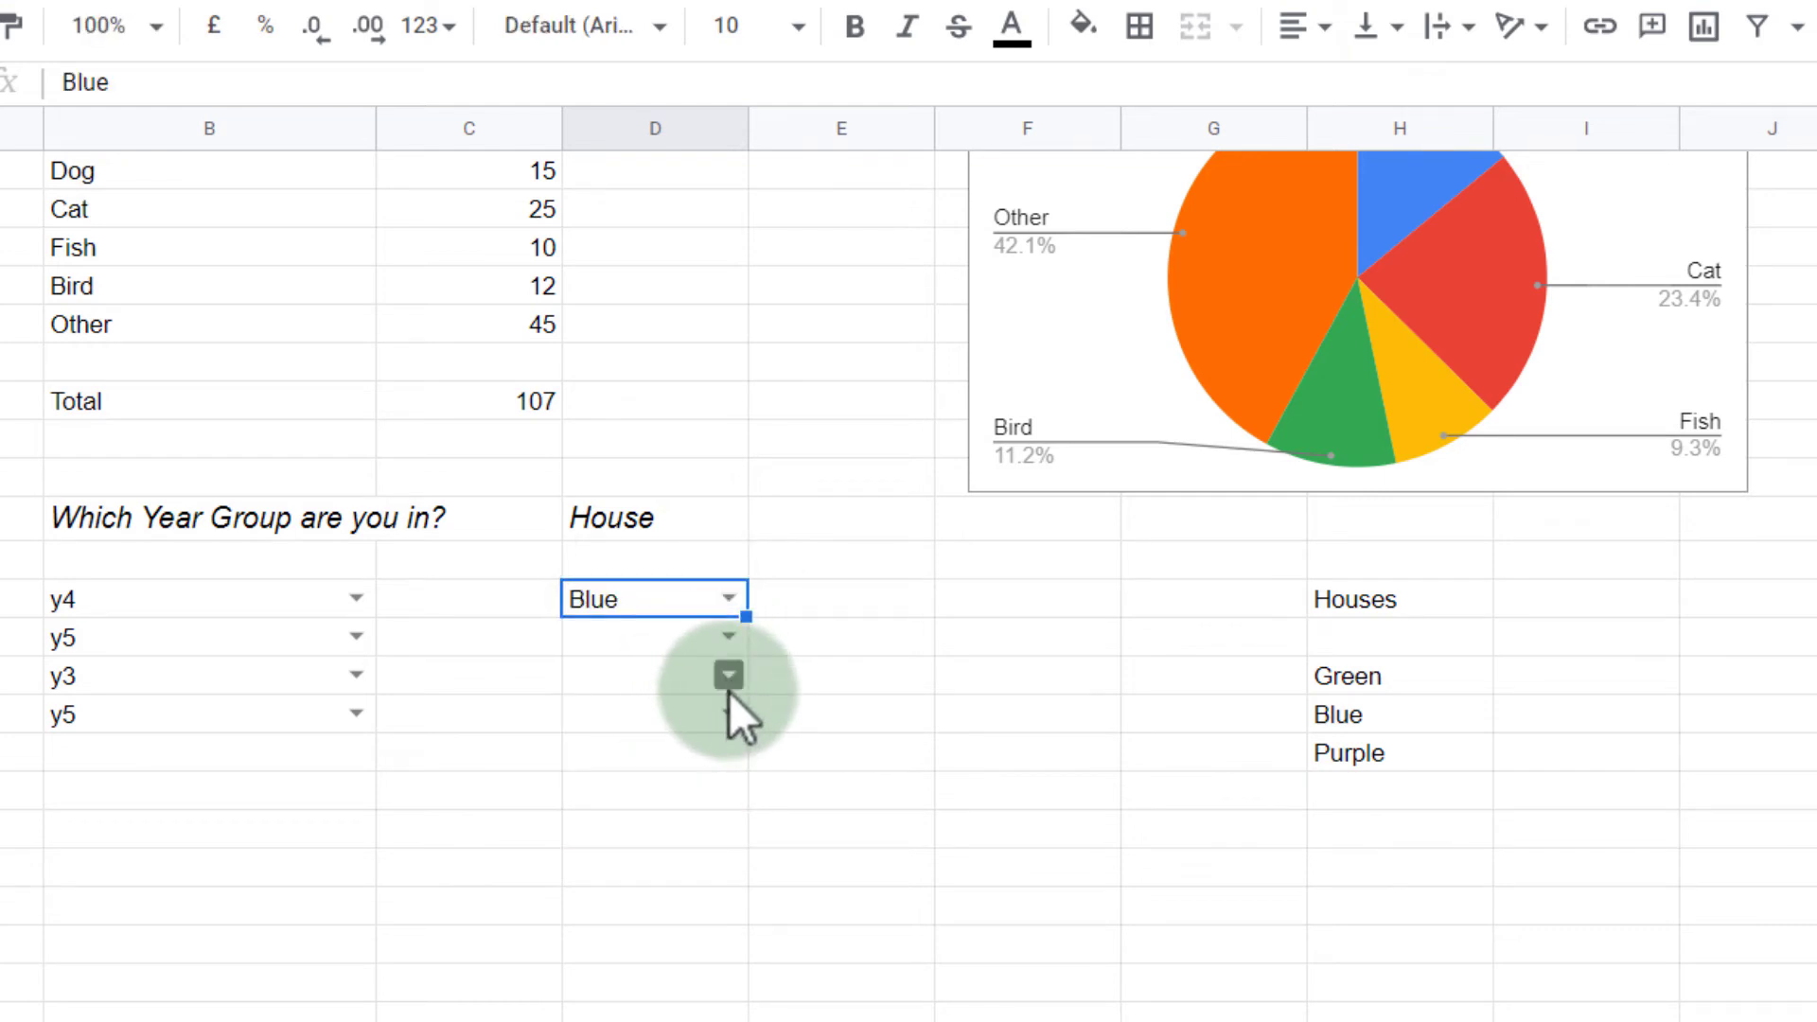
Step: Change H22 from Purple to Yellow and check that D19's drop-down offers Yellow
left_click(1404, 764)
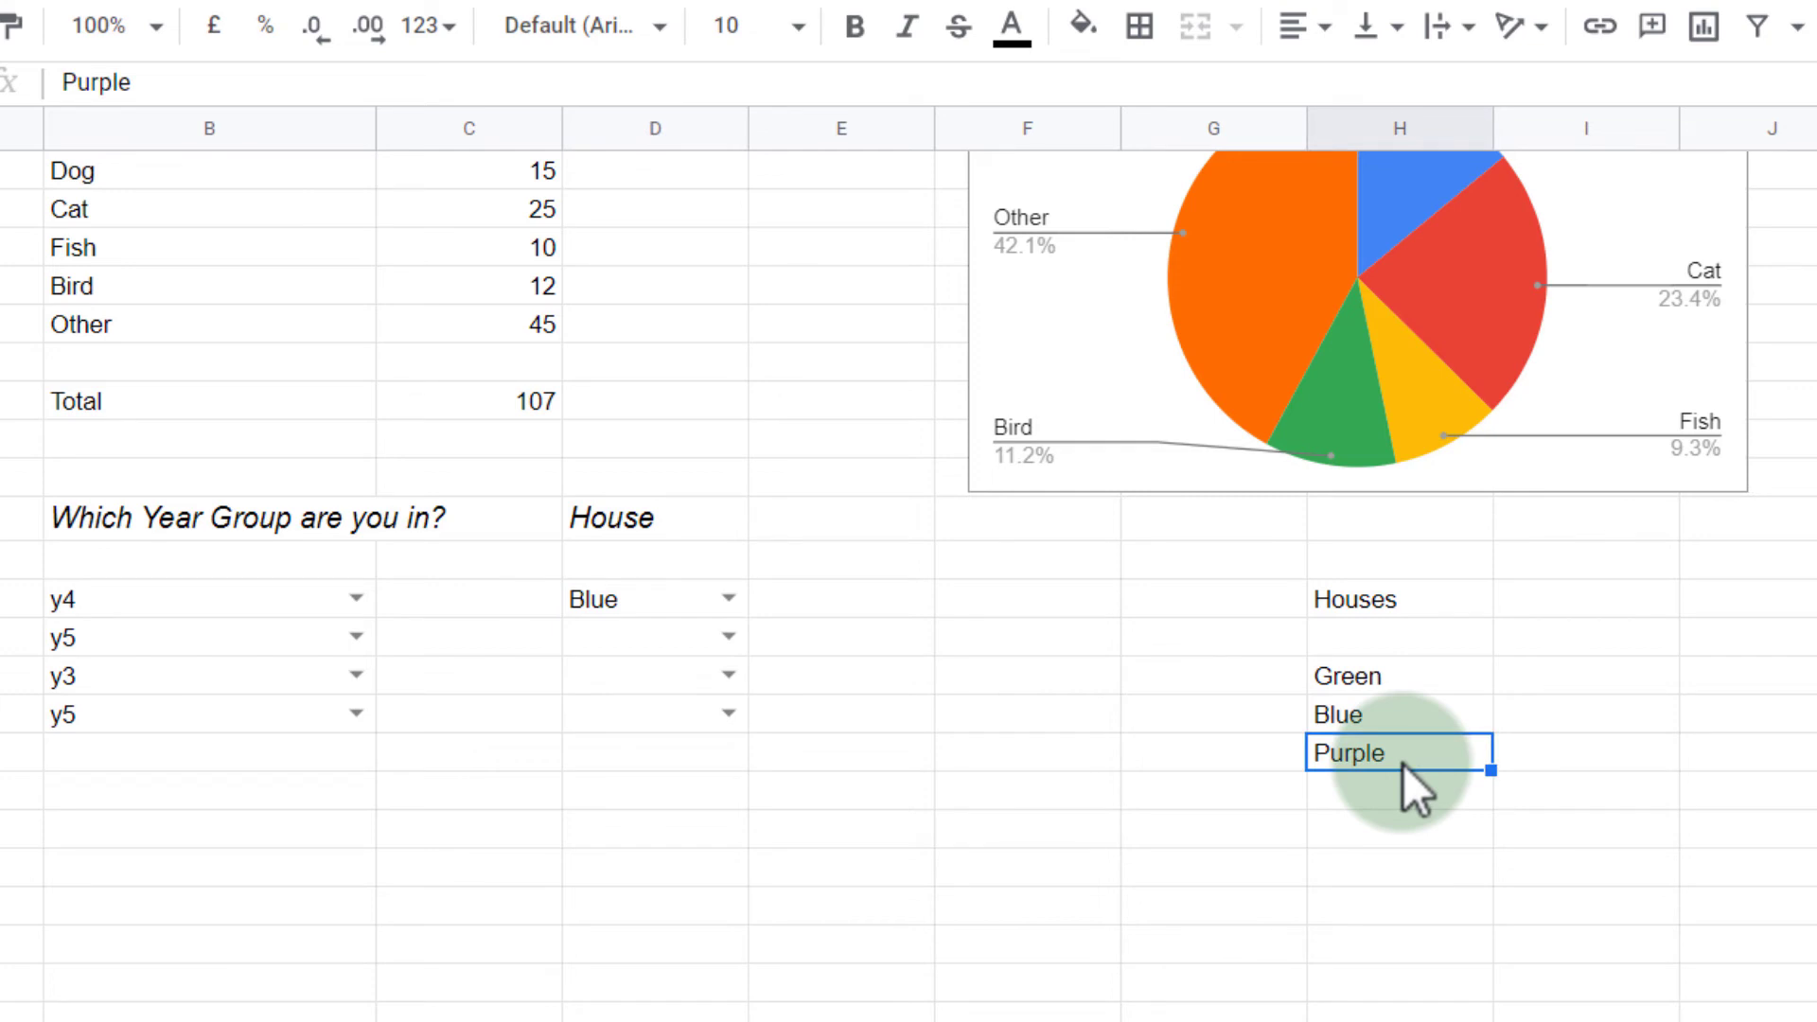
type("Yellow")
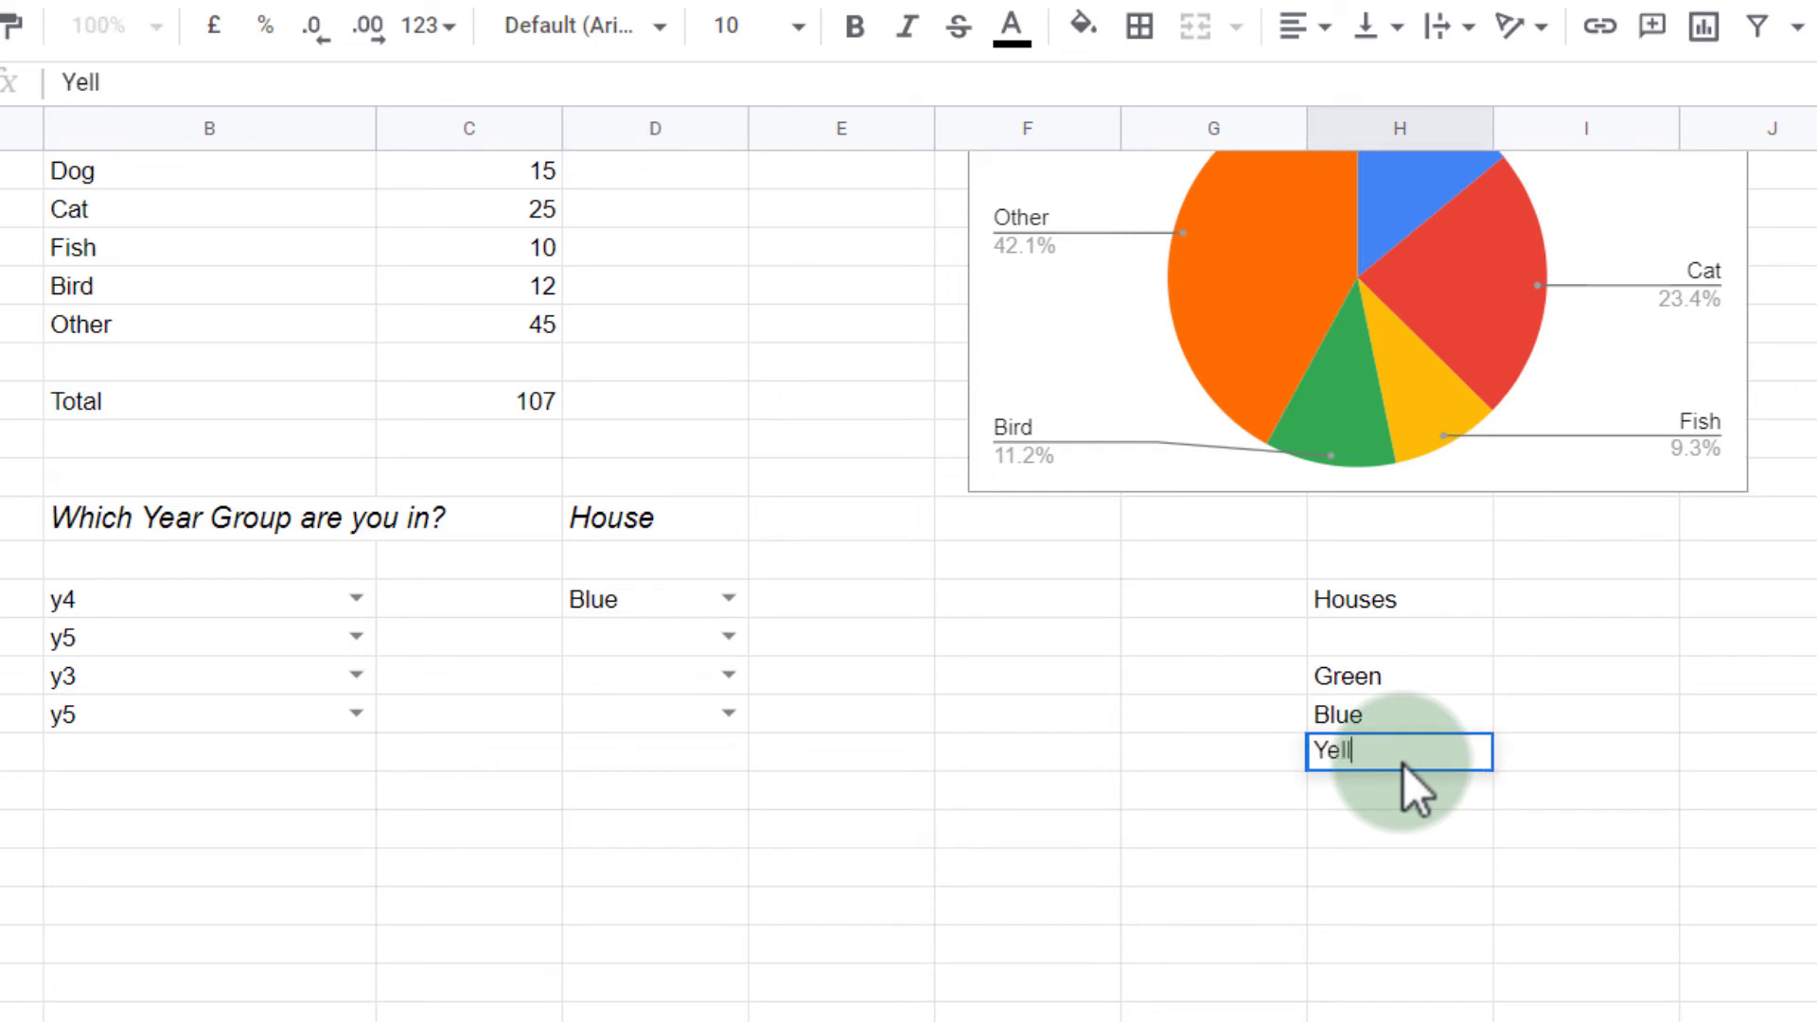
left_click(1050, 863)
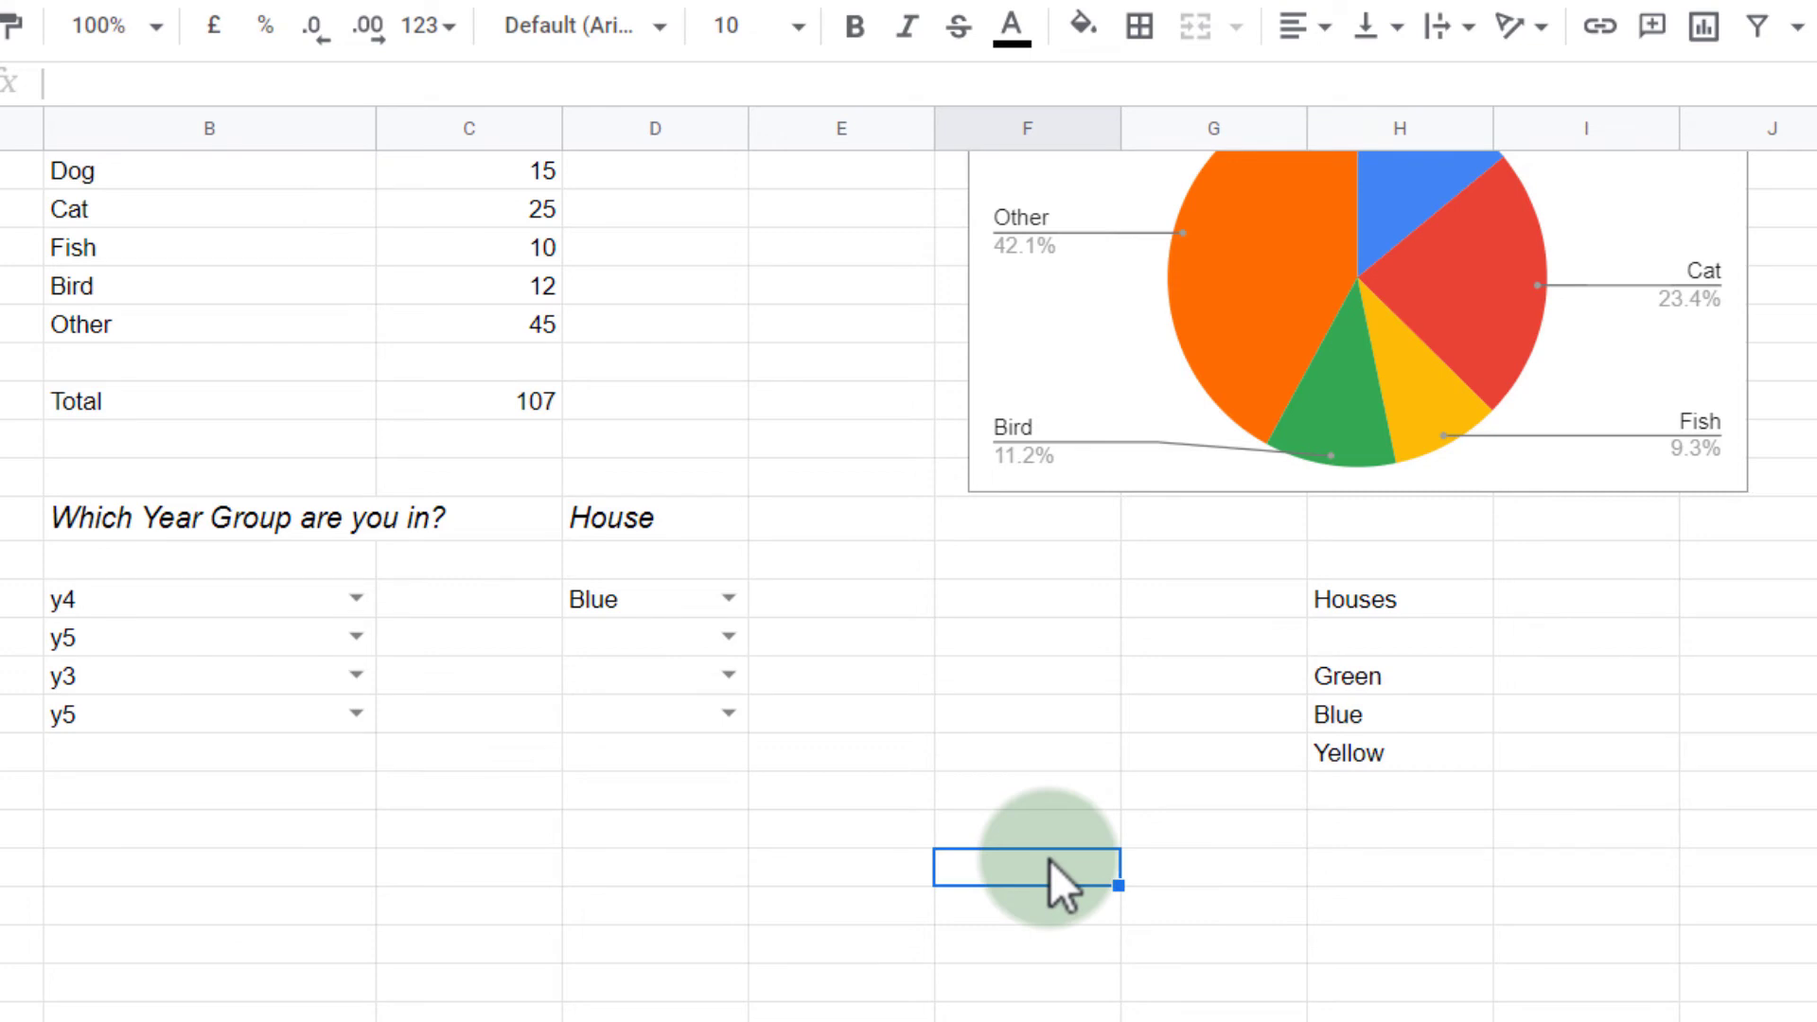
left_click(730, 639)
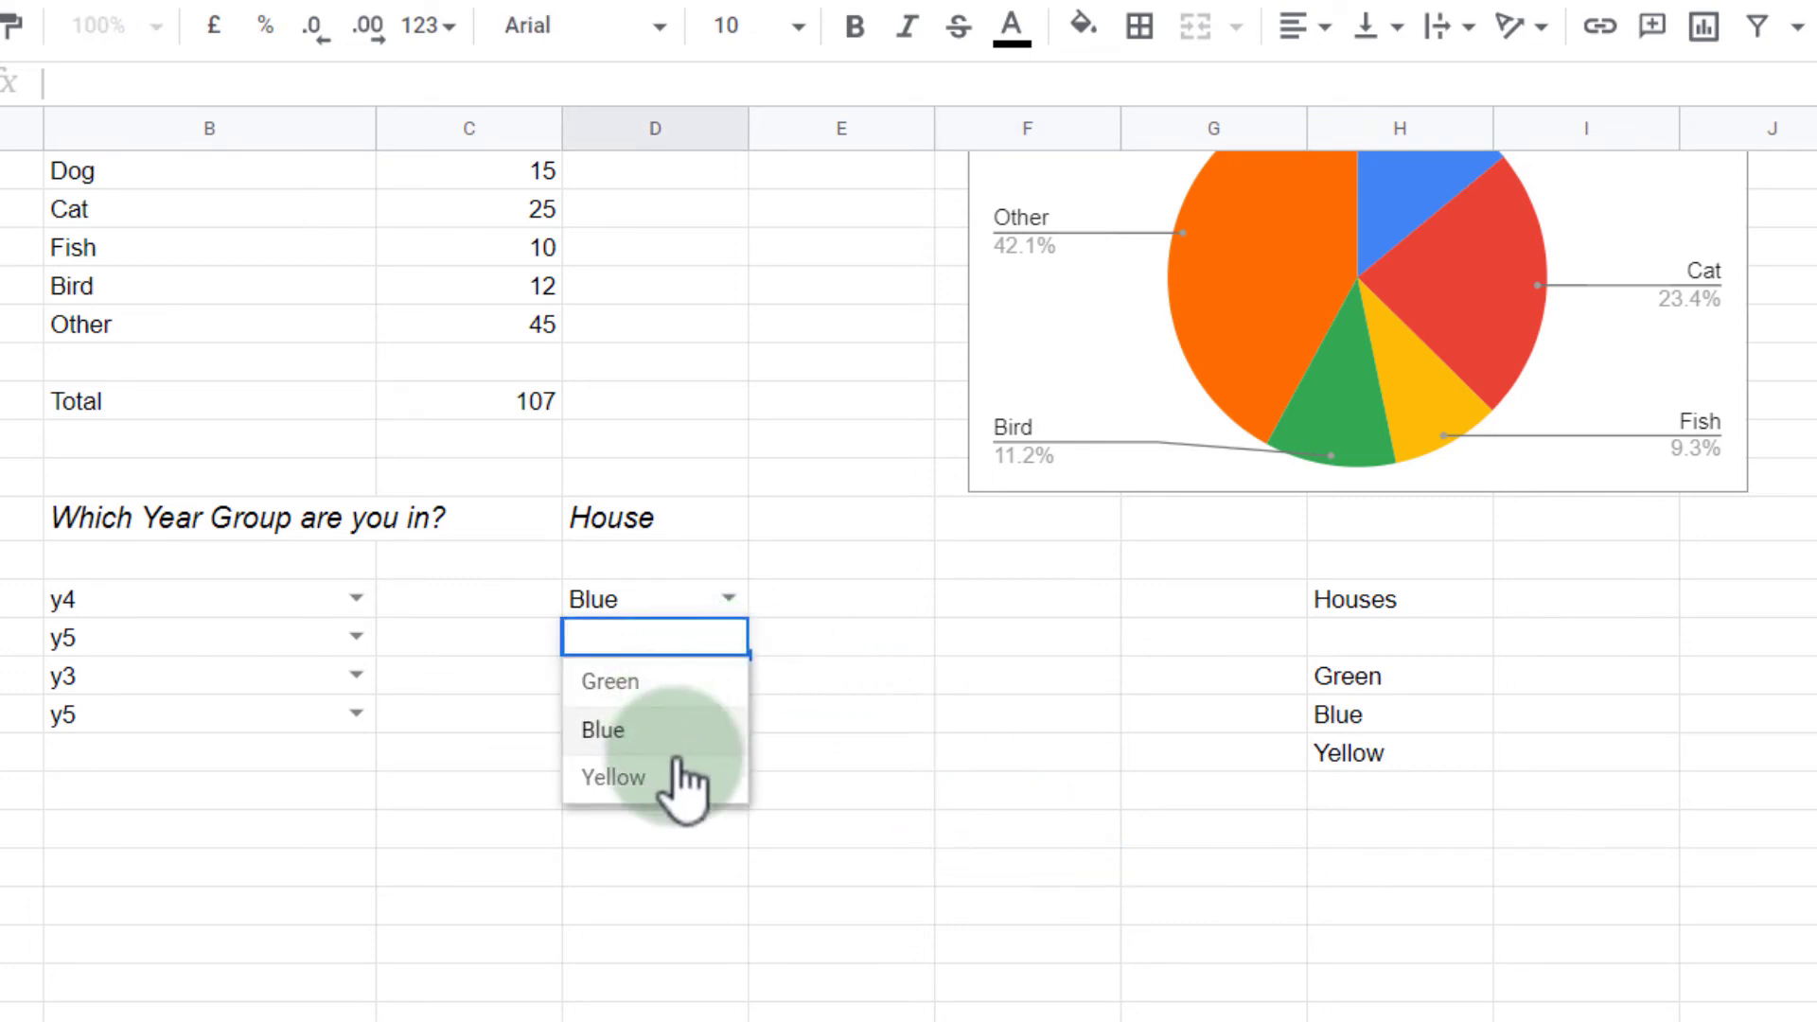